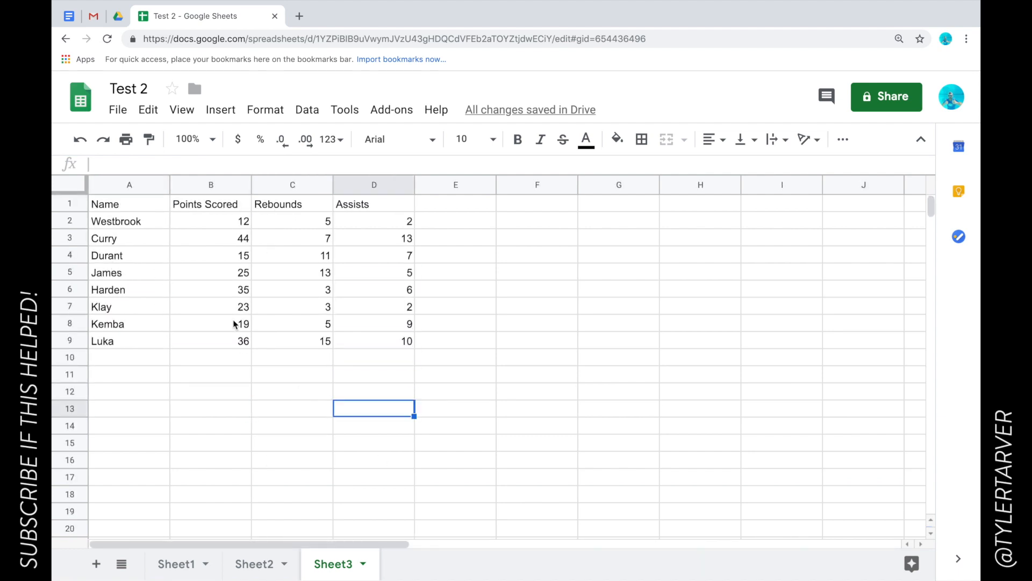
Look over the table by clicking empty cells below it and scrolling.
click(288, 363)
click(202, 379)
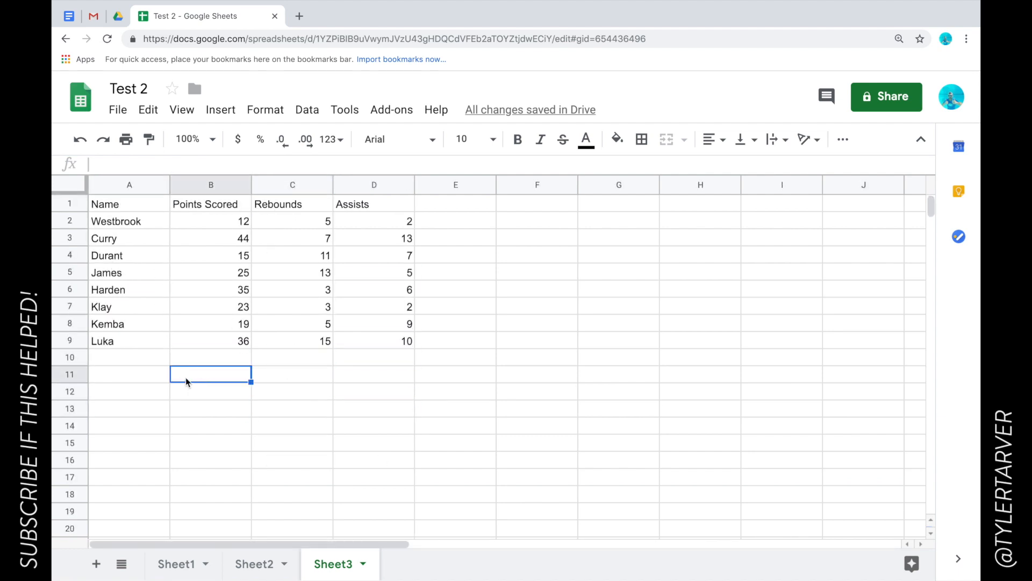
click(134, 377)
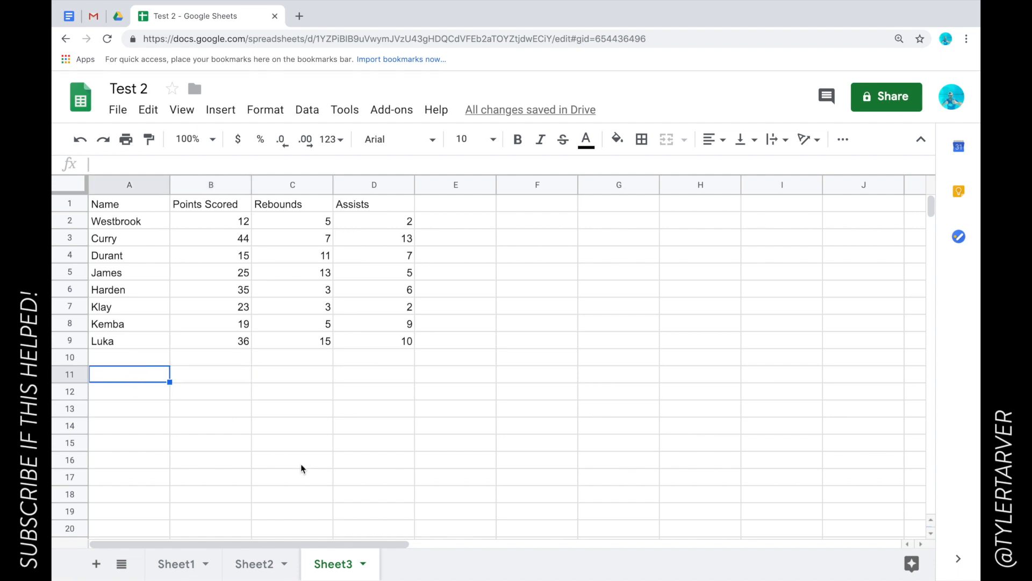
click(320, 461)
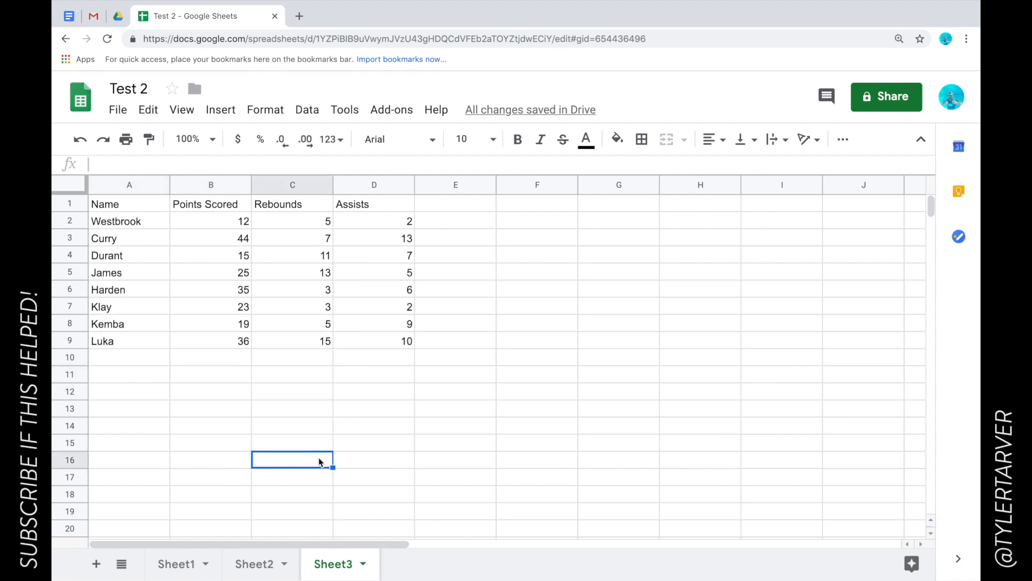
click(243, 392)
click(310, 374)
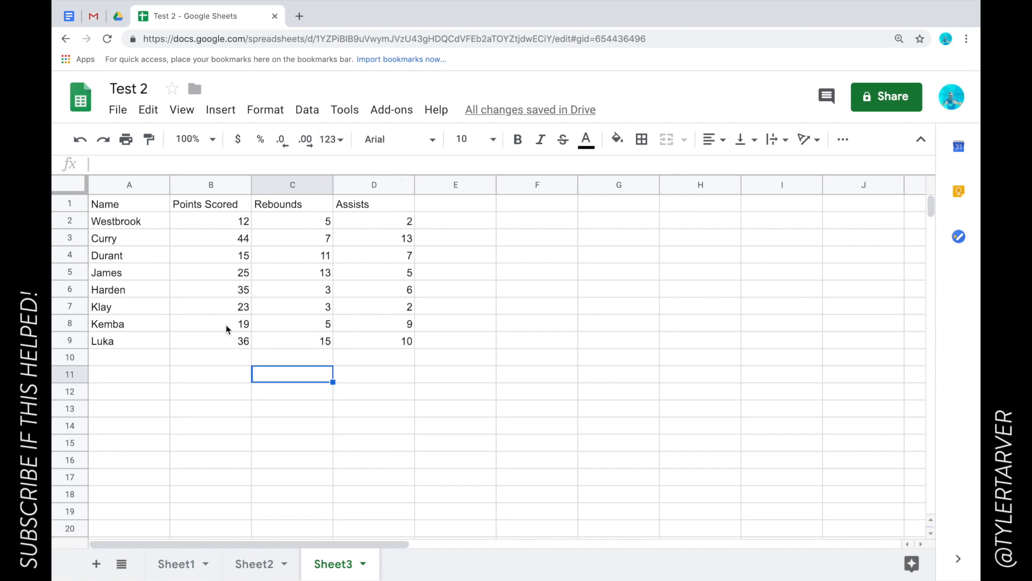
scroll(226, 327, down, 2)
scroll(226, 326, up, 2)
Try sorting the sheet A→Z by Name, then undo it because the header moved.
click(72, 209)
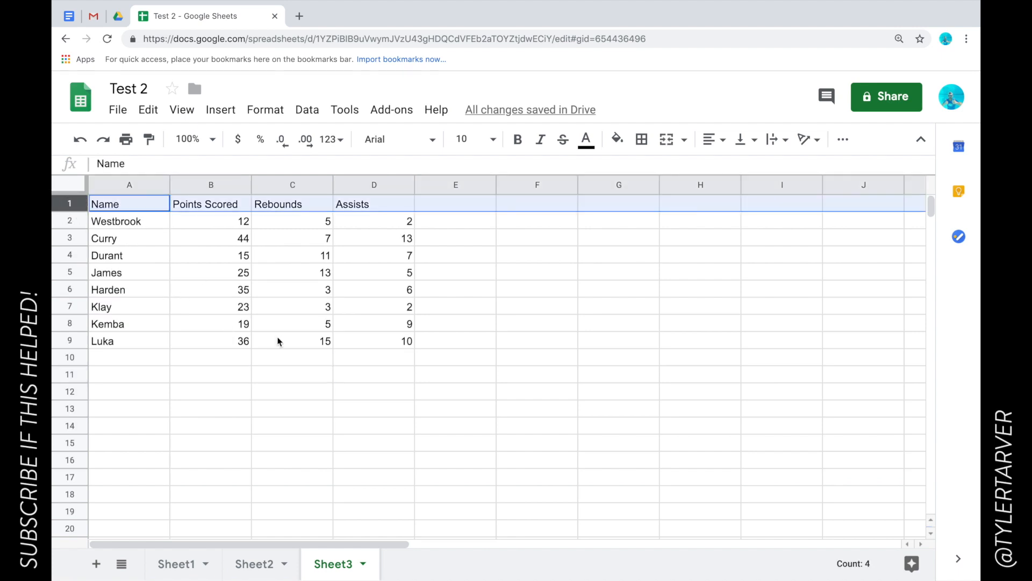
click(156, 238)
click(137, 185)
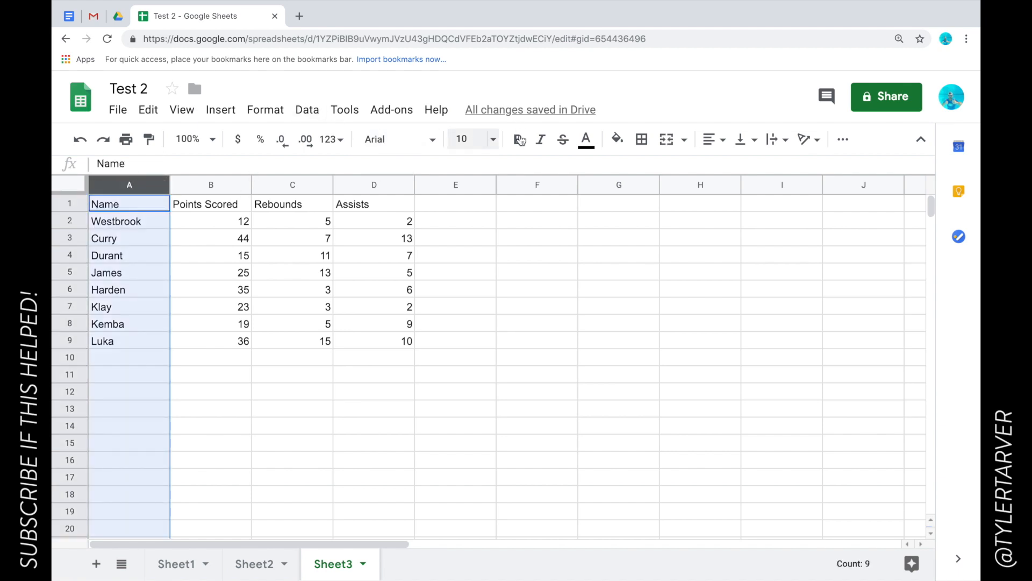
click(161, 185)
scroll(234, 443, down, 3)
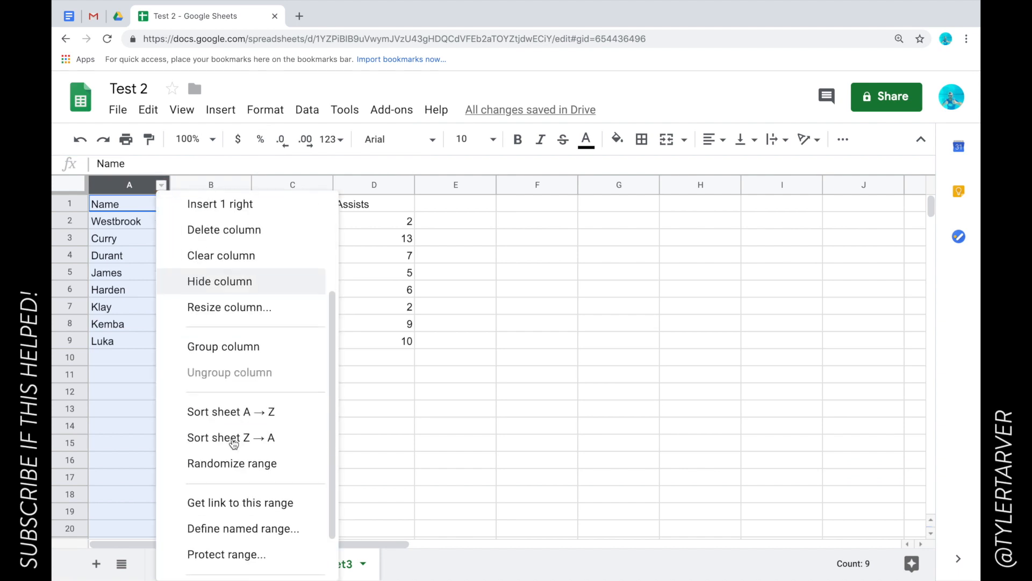
click(245, 414)
click(113, 326)
click(79, 324)
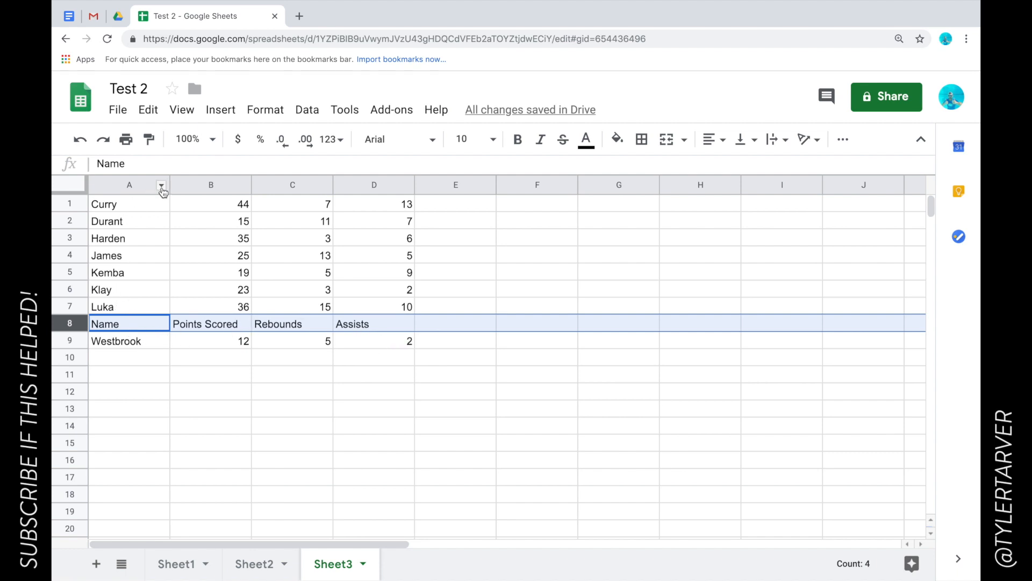
key(ctrl+z)
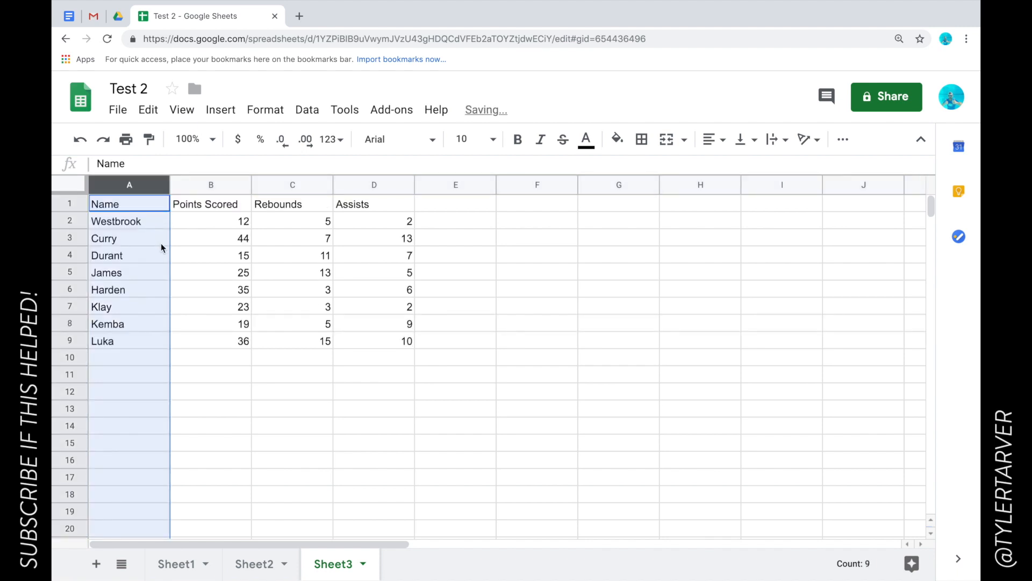
Freeze the top row with View > Freeze > 1 row.
click(148, 240)
click(70, 203)
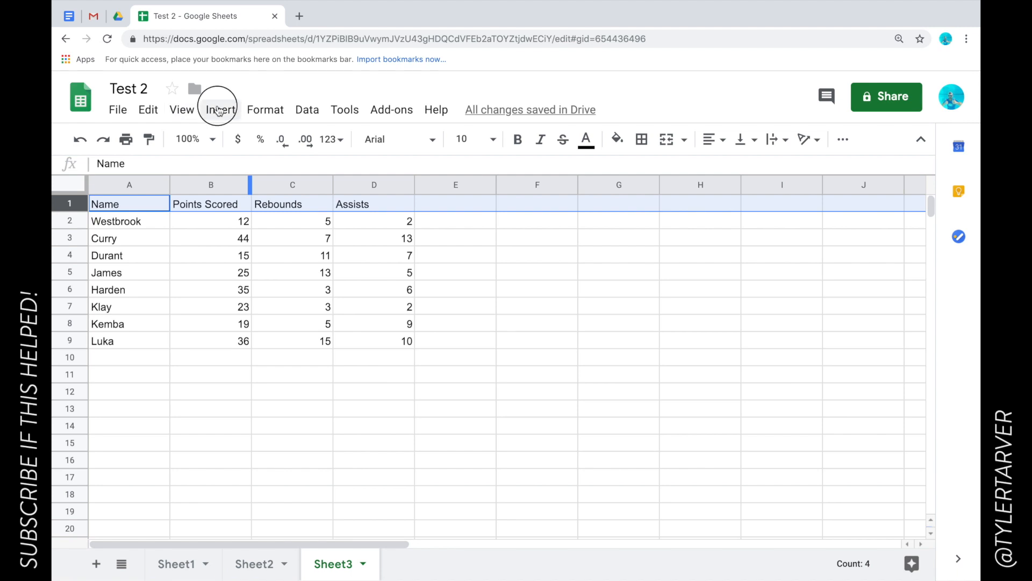
click(181, 110)
mouse_move(200, 139)
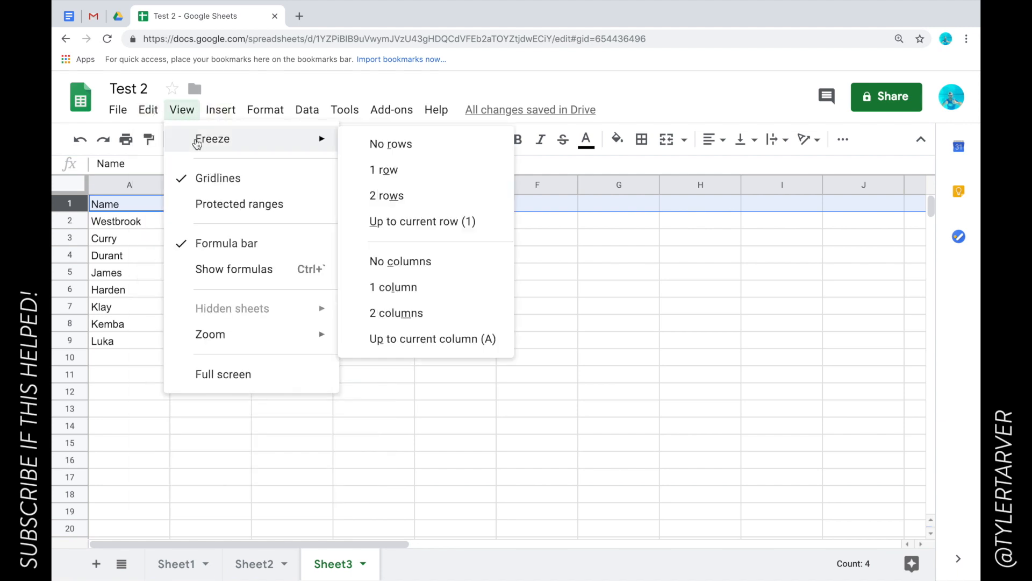
click(379, 171)
click(339, 366)
scroll(308, 369, down, 3)
scroll(307, 369, up, 3)
scroll(307, 369, down, 5)
scroll(308, 369, right, 2)
scroll(307, 369, up, 5)
scroll(308, 369, left, 2)
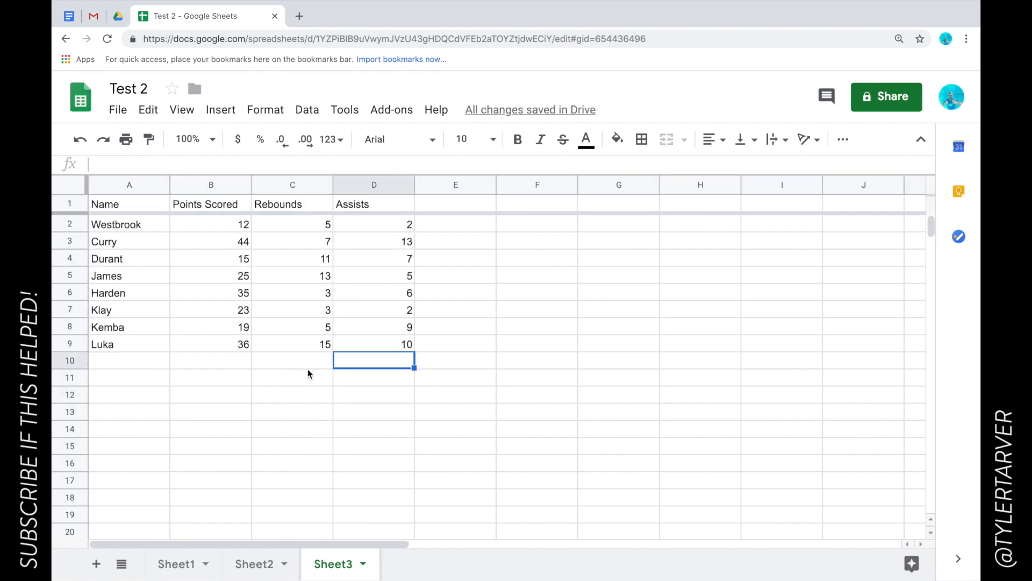
Sort the sheet A→Z by Name, listing Curry through Westbrook under the header.
click(122, 184)
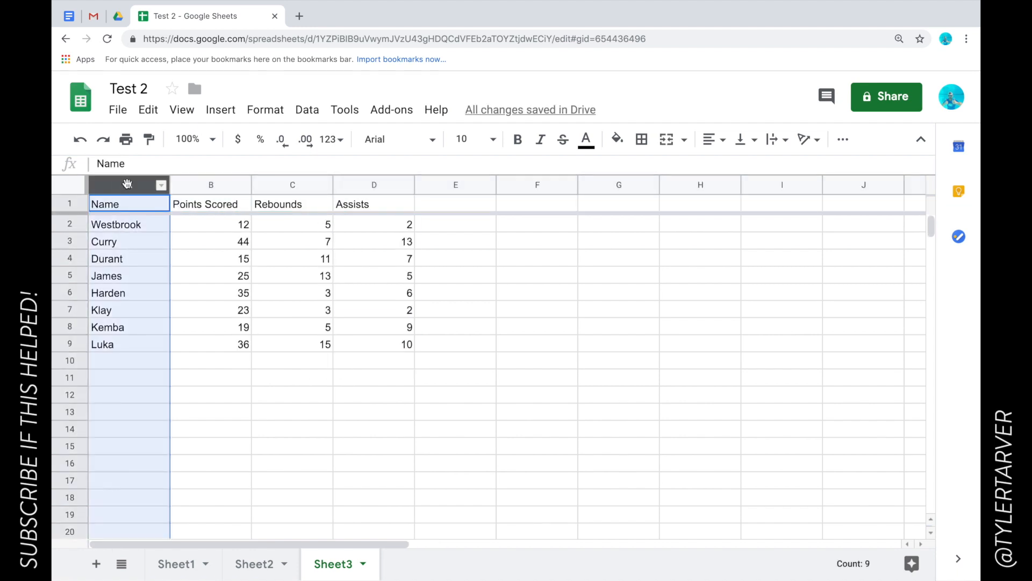
click(162, 185)
scroll(258, 376, down, 5)
click(272, 407)
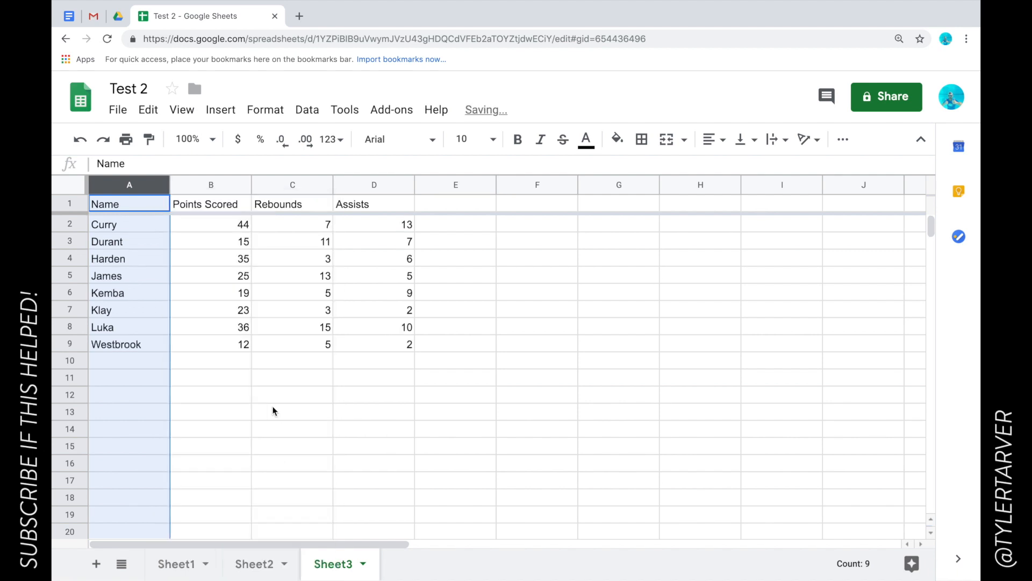
click(176, 299)
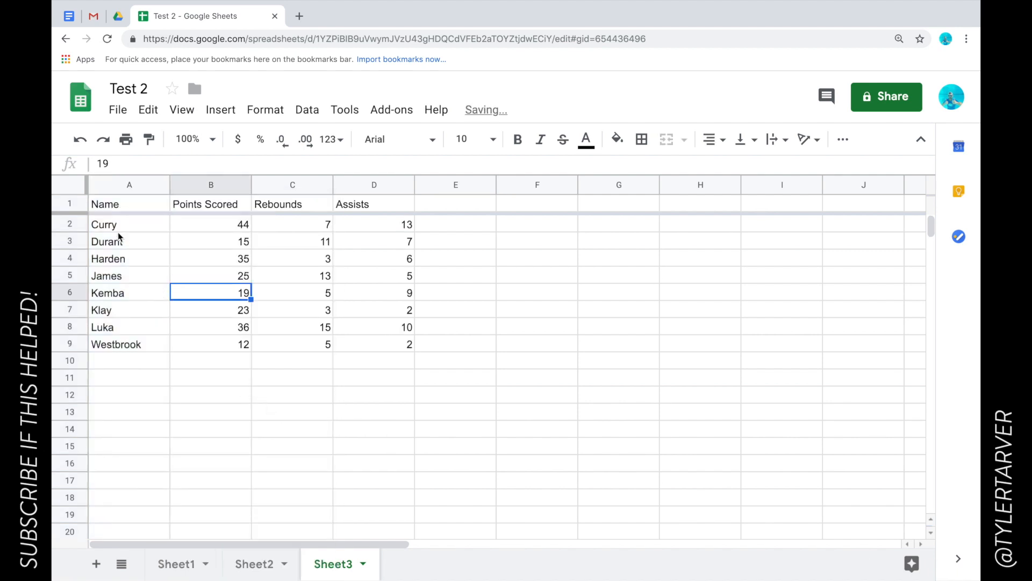
click(73, 201)
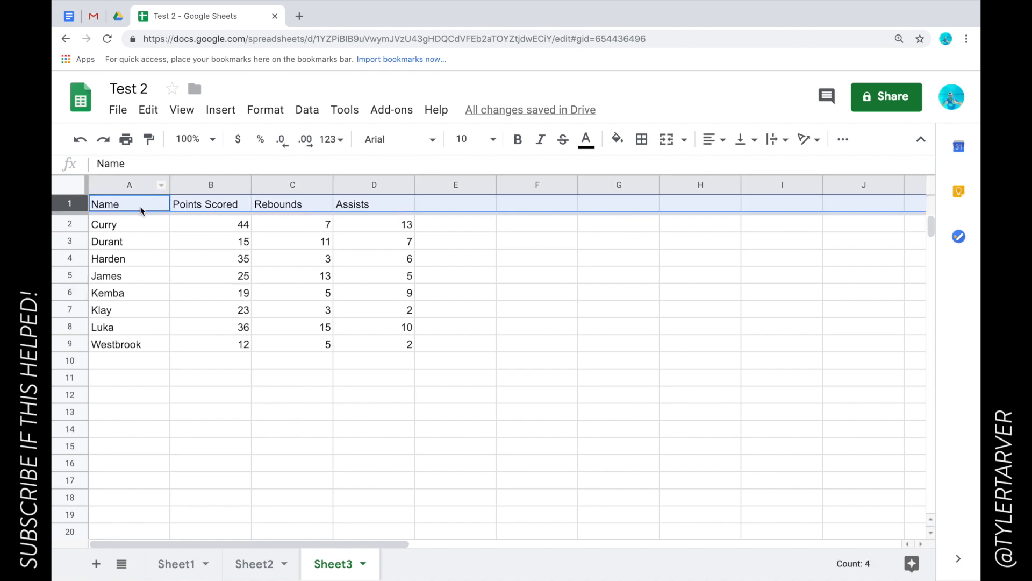
click(67, 205)
Fill header row 1 with a light blue background and scroll around to check it.
click(66, 204)
click(618, 143)
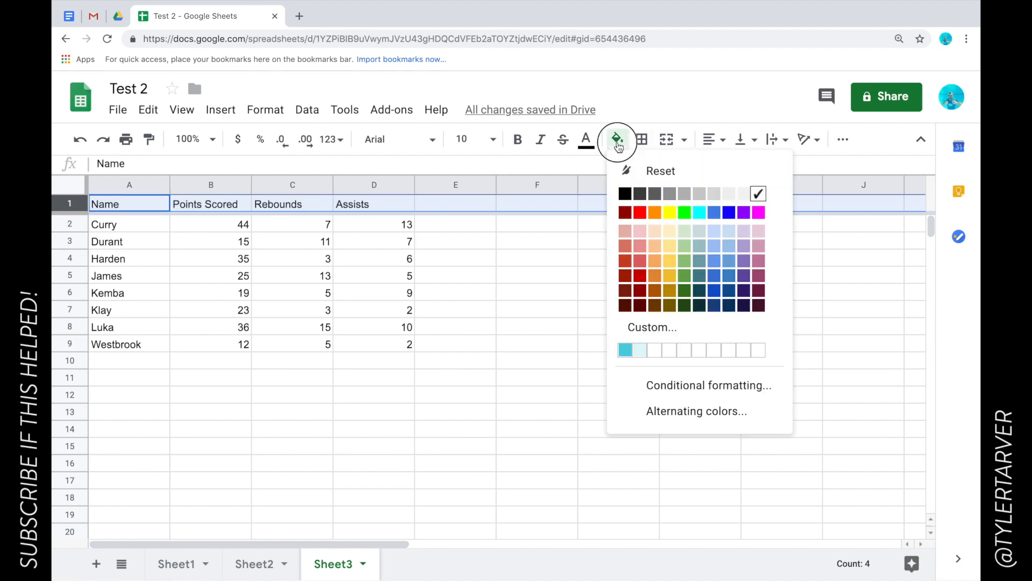
click(727, 235)
click(438, 272)
scroll(283, 274, down, 5)
scroll(285, 277, up, 4)
scroll(284, 277, up, 1)
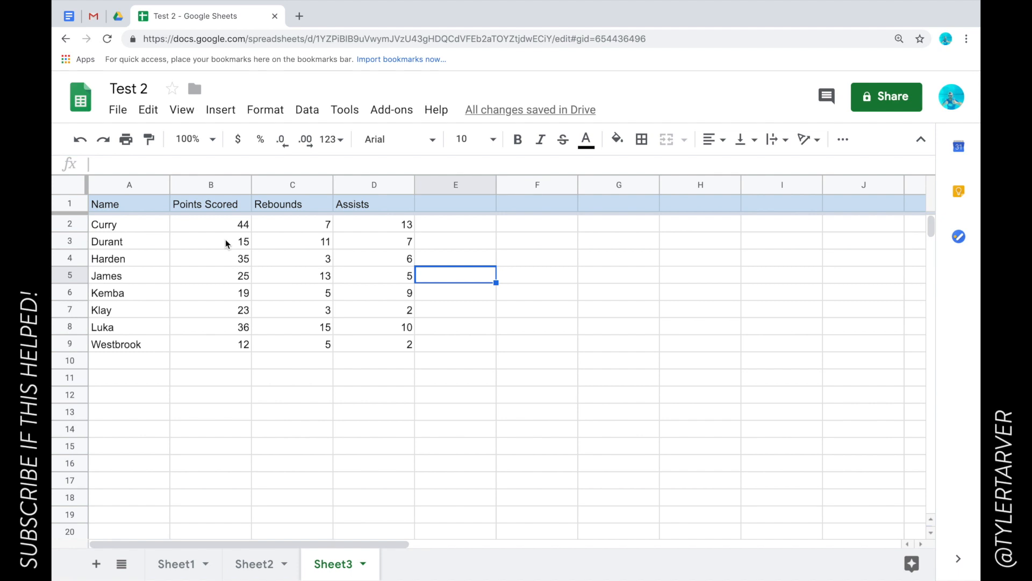
scroll(210, 288, right, 5)
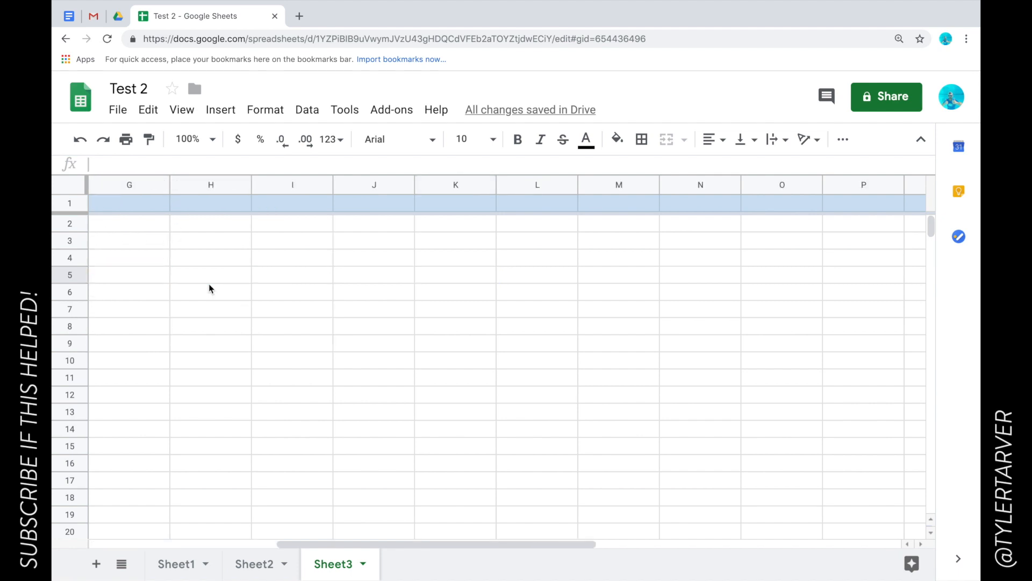
scroll(209, 288, left, 5)
scroll(390, 318, right, 2)
scroll(391, 319, left, 2)
scroll(391, 318, right, 6)
scroll(390, 319, left, 6)
scroll(509, 284, right, 7)
scroll(507, 284, left, 7)
scroll(500, 285, right, 1)
scroll(570, 248, right, 11)
scroll(570, 248, left, 12)
scroll(570, 248, right, 12)
scroll(570, 249, left, 12)
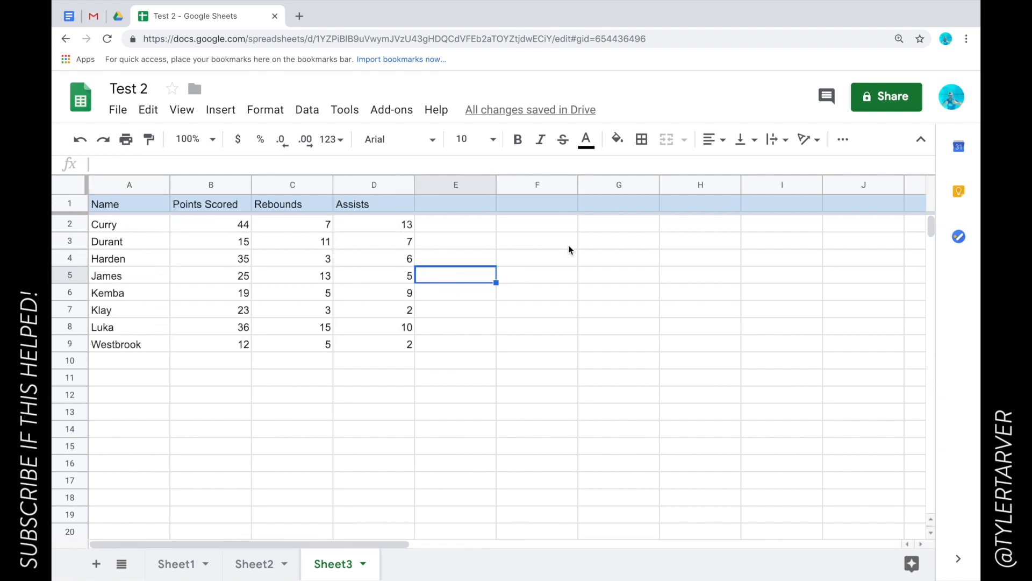
scroll(570, 248, right, 1)
scroll(221, 290, left, 1)
click(133, 186)
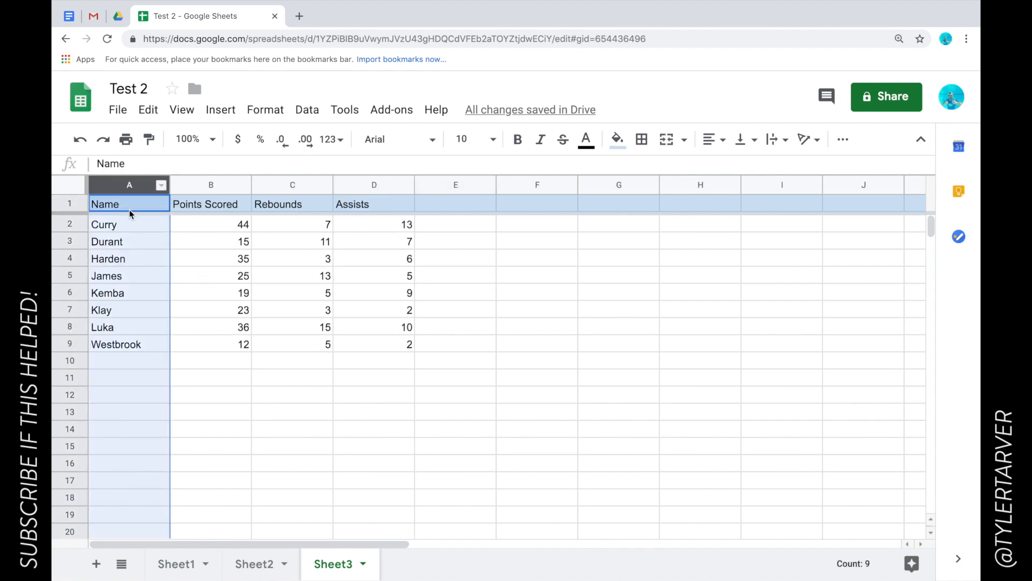
click(118, 110)
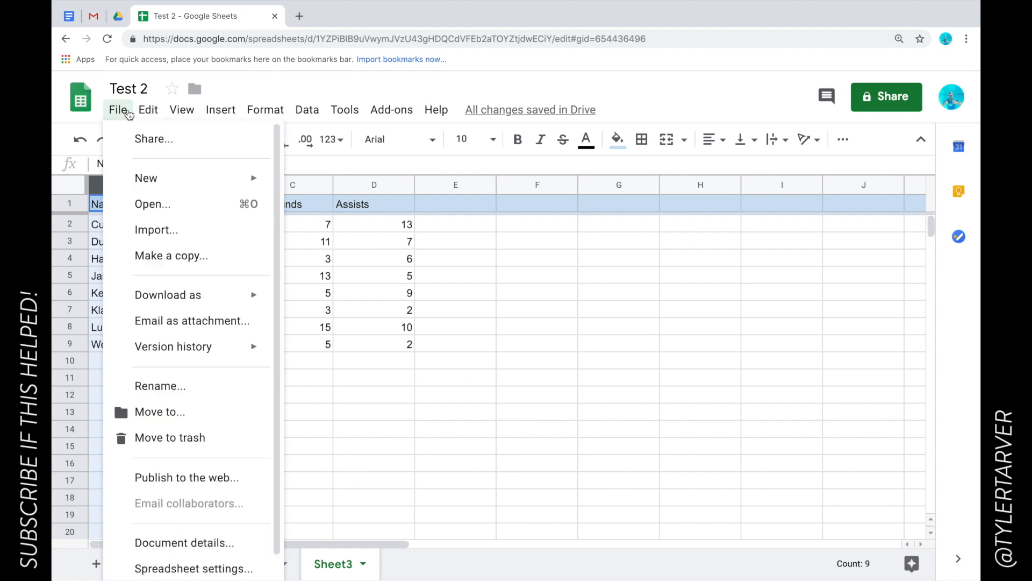
mouse_move(180, 110)
mouse_move(202, 139)
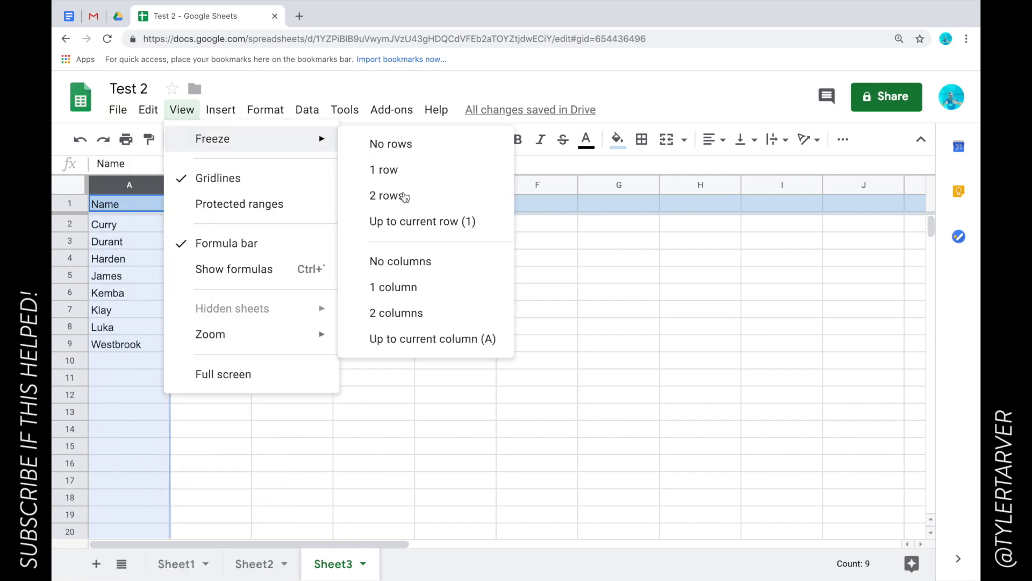
click(438, 293)
scroll(386, 353, right, 10)
scroll(386, 354, left, 10)
scroll(386, 354, right, 9)
scroll(386, 354, left, 10)
click(161, 283)
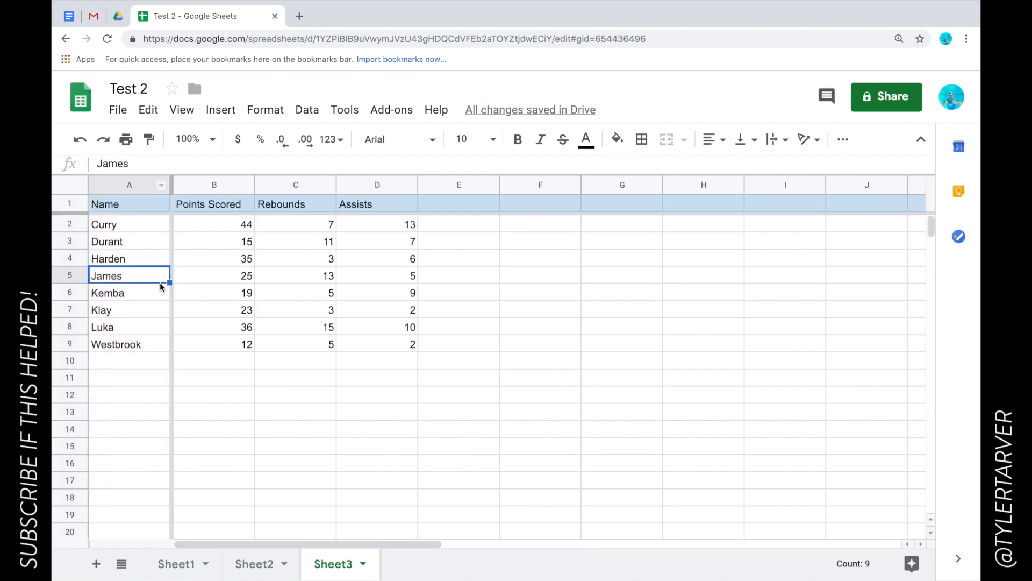
click(234, 280)
scroll(549, 376, right, 10)
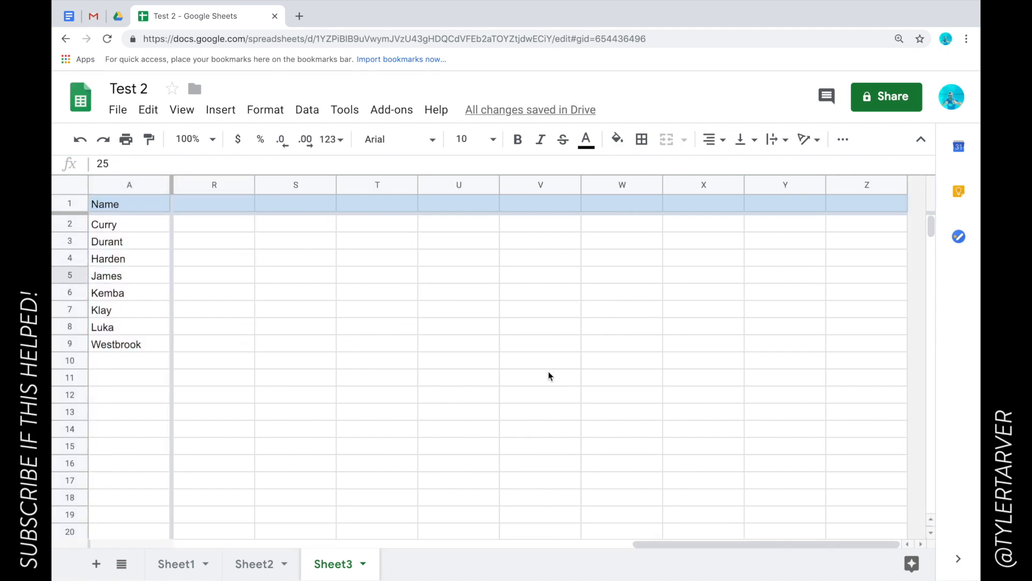
scroll(549, 376, left, 10)
scroll(539, 341, right, 10)
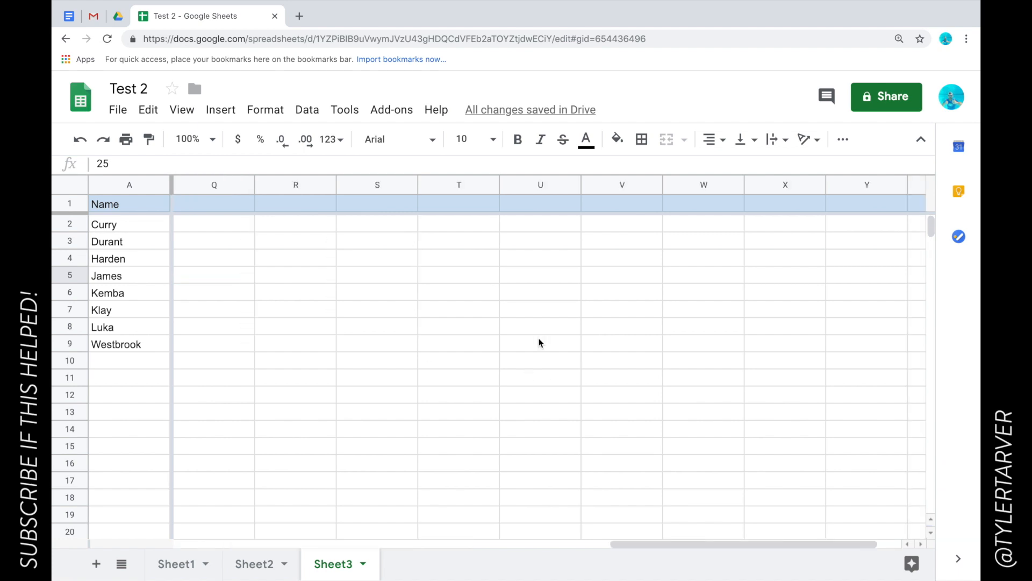
scroll(523, 337, left, 5)
scroll(524, 337, right, 8)
scroll(524, 338, down, 2)
scroll(523, 335, left, 9)
scroll(522, 334, down, 1)
scroll(522, 336, up, 3)
scroll(521, 336, right, 10)
scroll(521, 335, down, 1)
scroll(522, 335, left, 2)
scroll(521, 335, up, 1)
scroll(522, 339, left, 10)
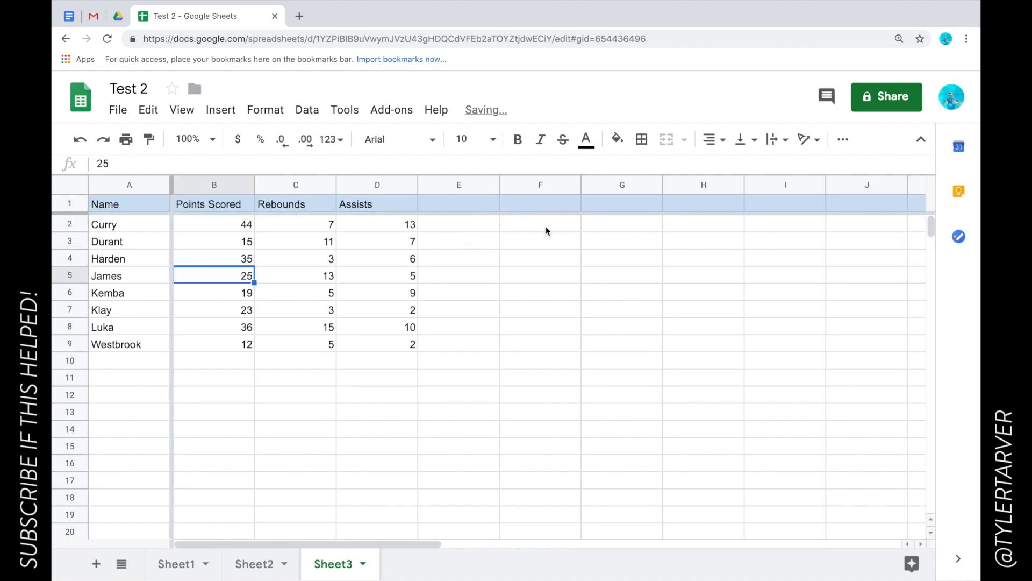
click(471, 191)
click(540, 187)
click(634, 190)
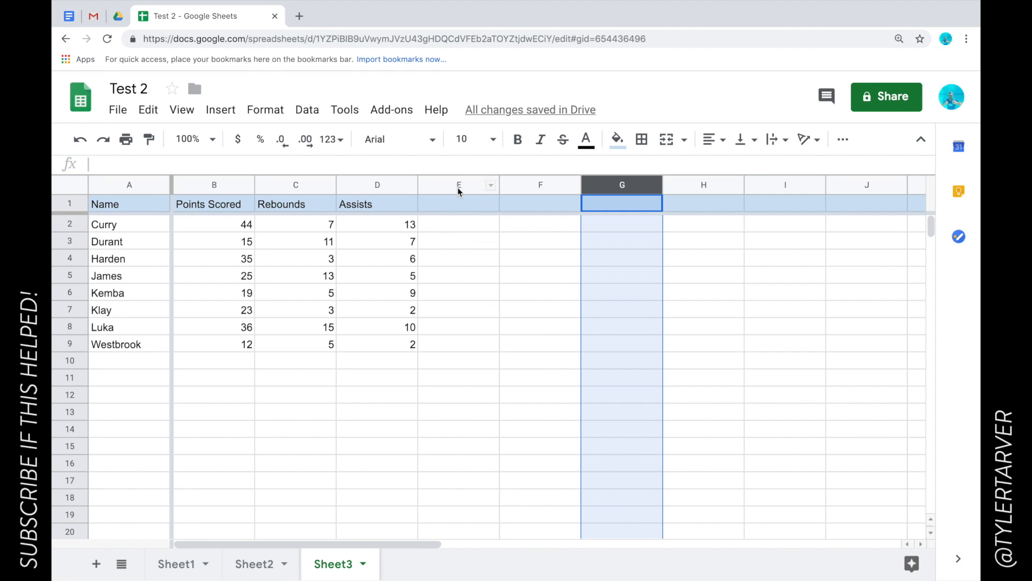
Select columns E through Z, from the column E header to the column Z header.
click(457, 188)
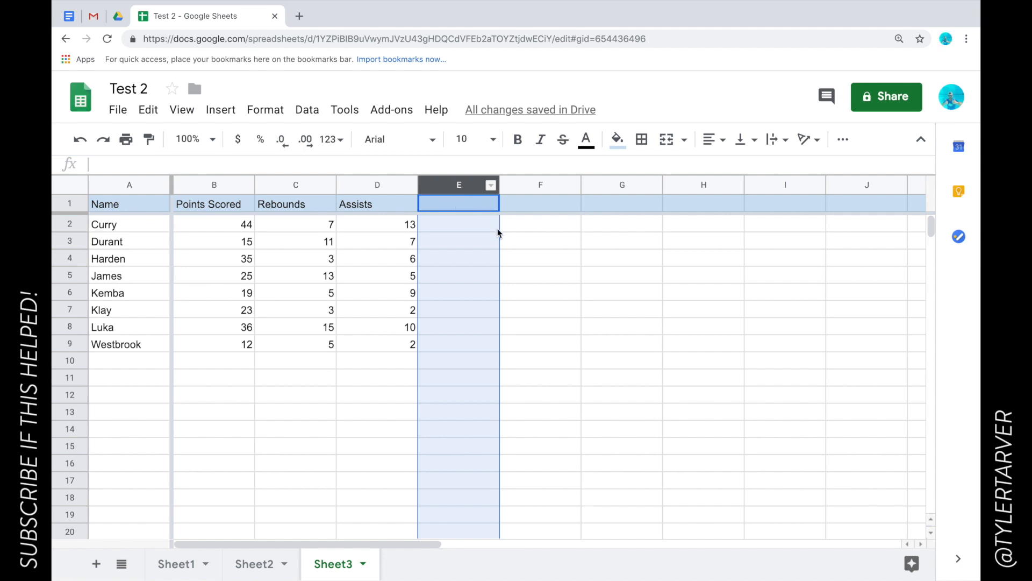
scroll(498, 231, right, 3)
scroll(498, 232, right, 10)
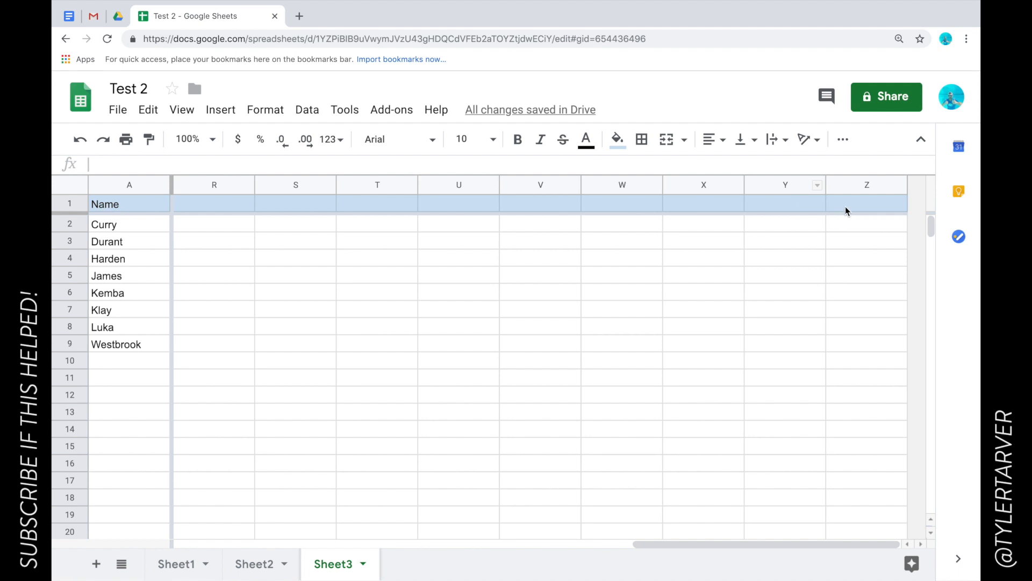
shift+click(866, 188)
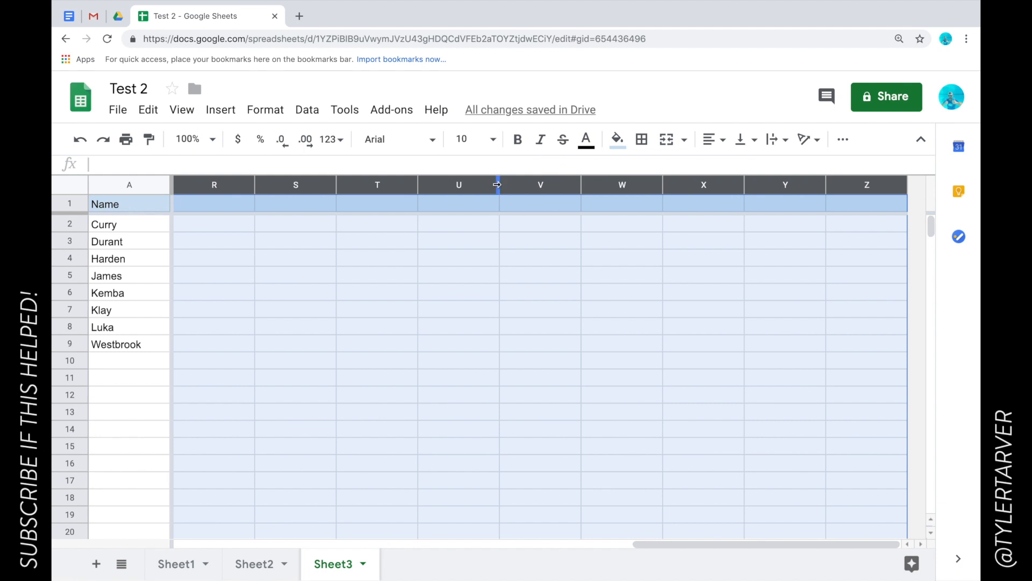
Delete columns E–Z, and undo an accidental drag of Assists onto the Rebounds column.
right_click(532, 185)
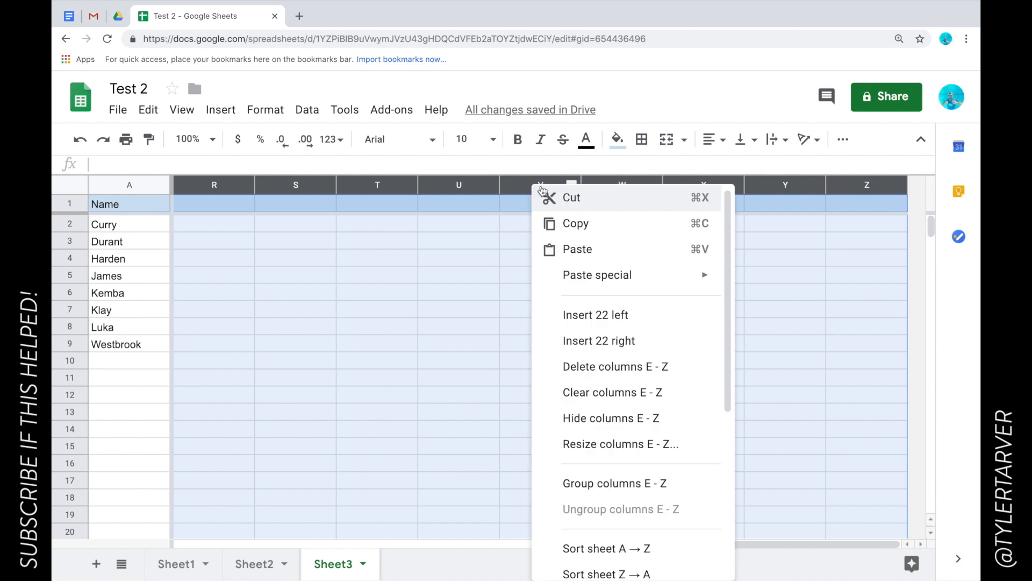
click(687, 378)
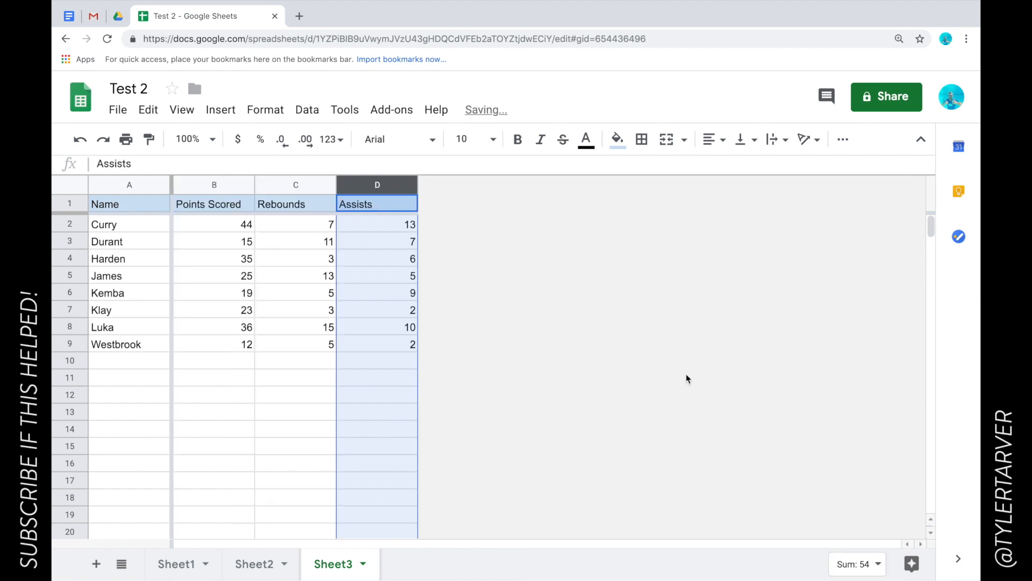
drag(334, 391, 512, 380)
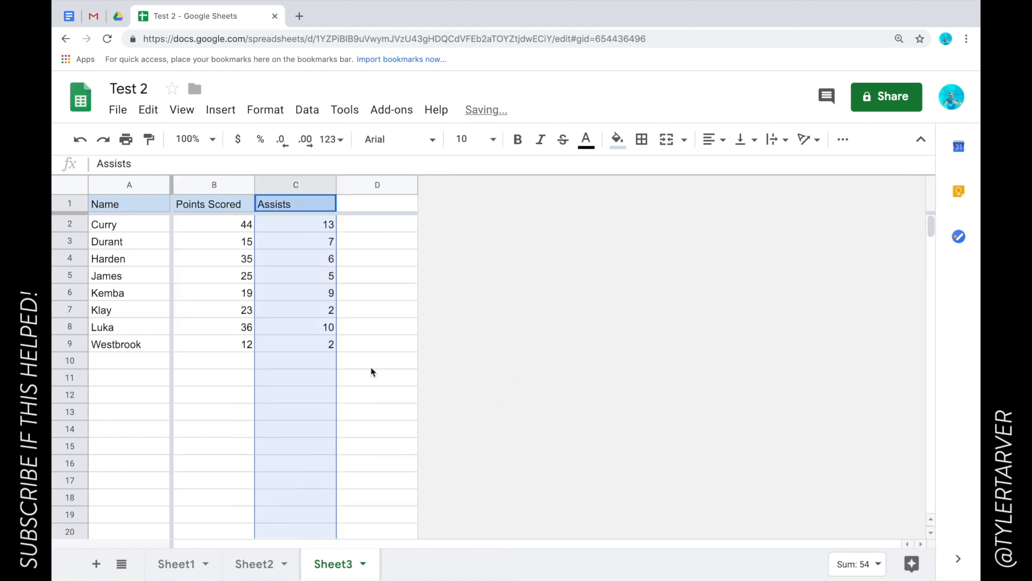
key(ctrl+z)
click(367, 388)
scroll(573, 381, down, 3)
scroll(573, 386, up, 3)
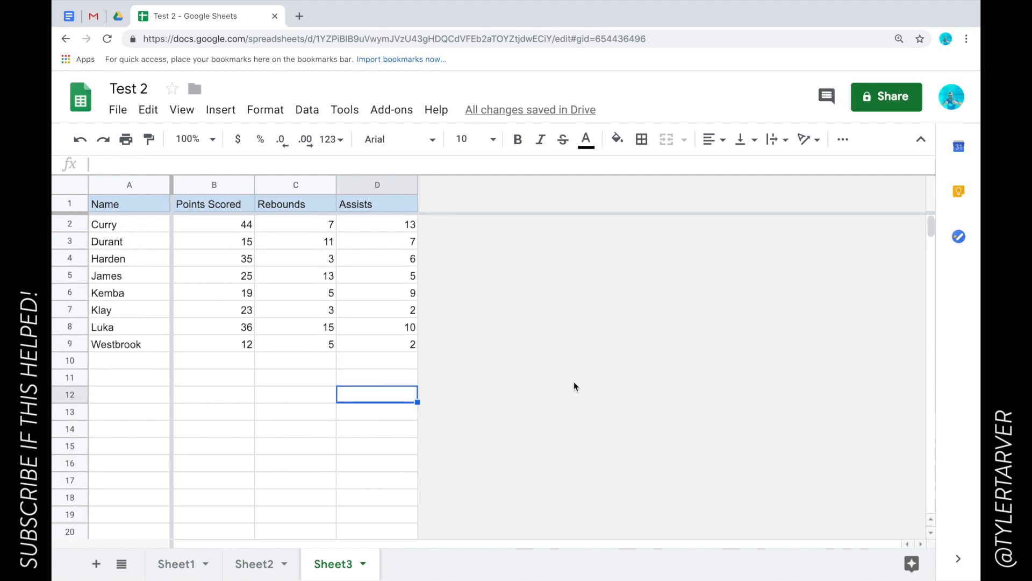
scroll(591, 448, down, 2)
scroll(592, 449, up, 2)
Delete the empty rows 10 through 1000 below the player data.
click(70, 360)
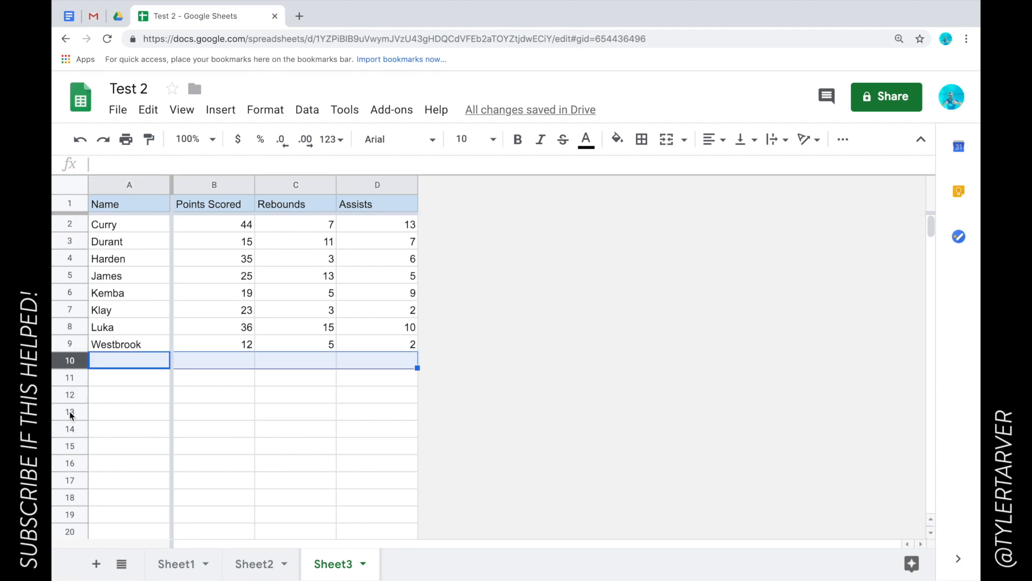
scroll(74, 434, down, 20)
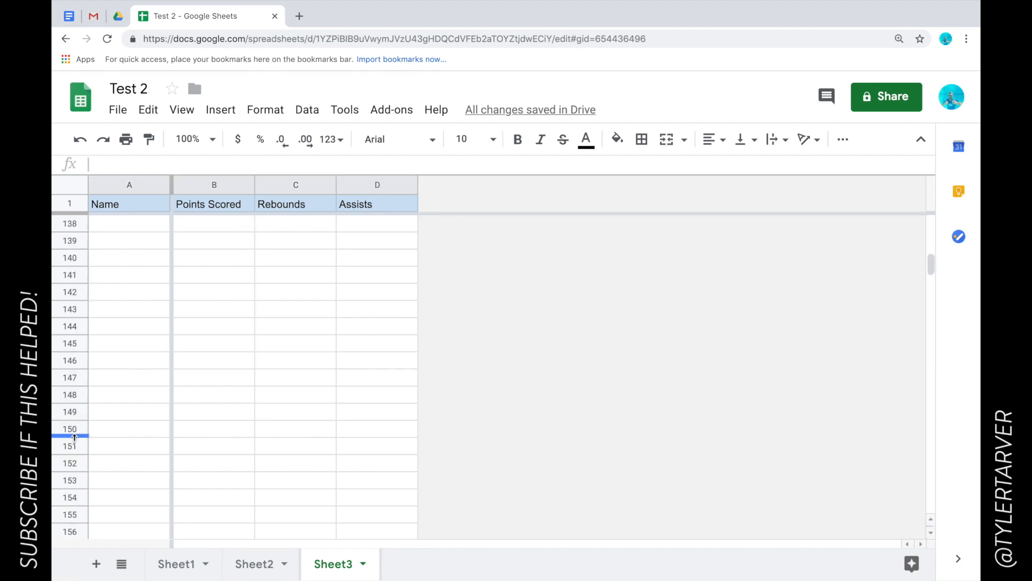
scroll(74, 437, down, 20)
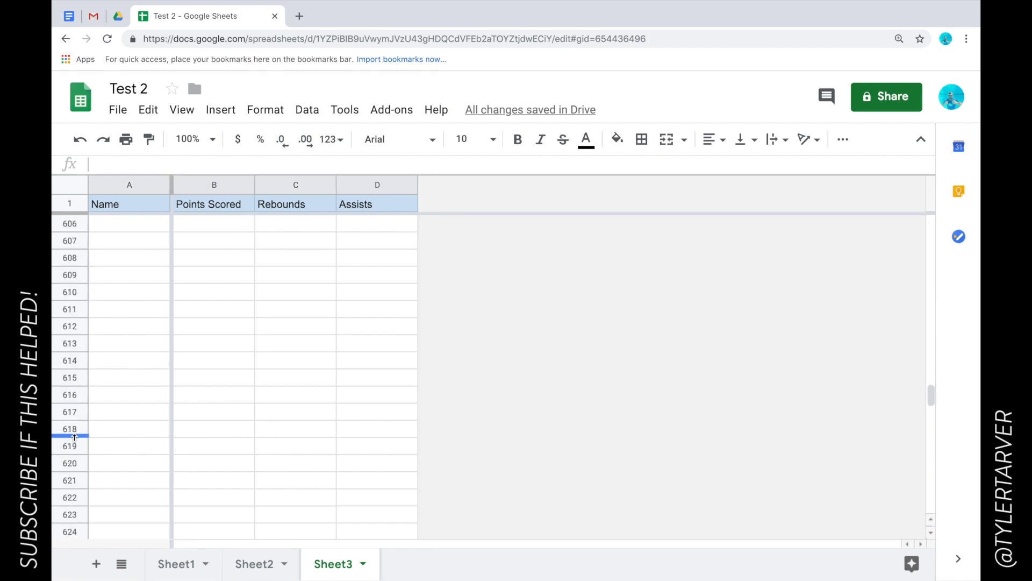
scroll(75, 436, down, 20)
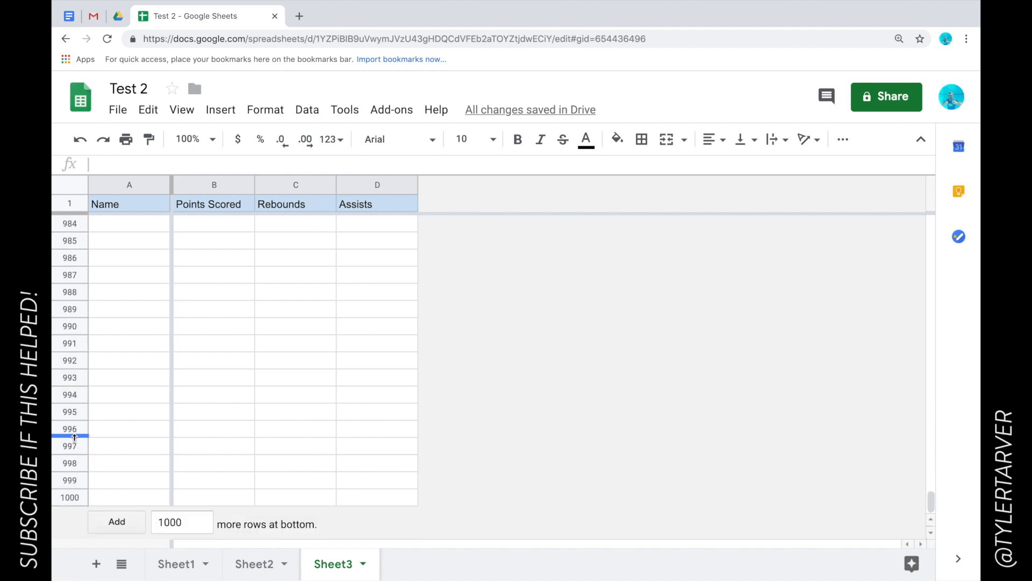
shift+click(78, 497)
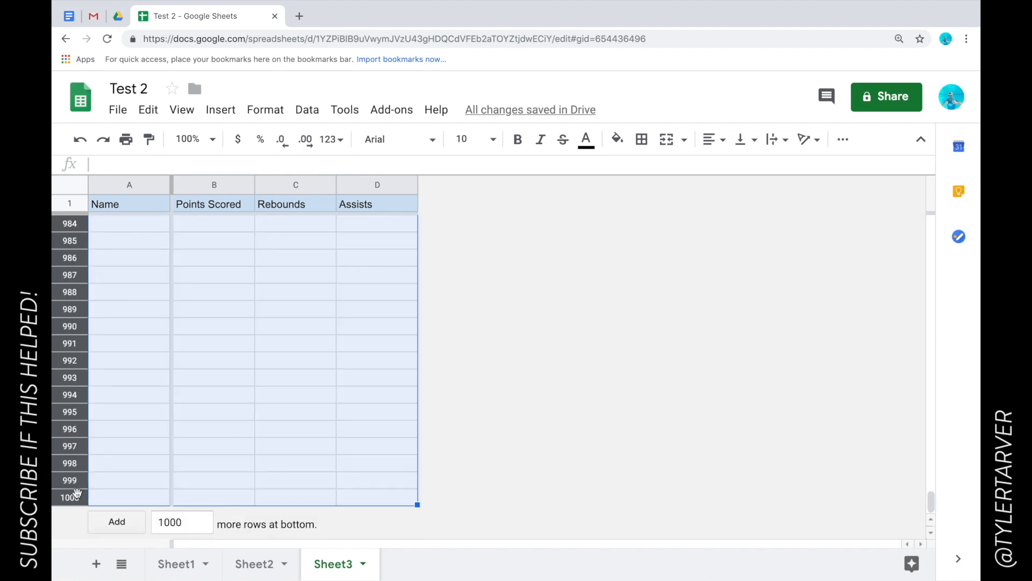
right_click(69, 497)
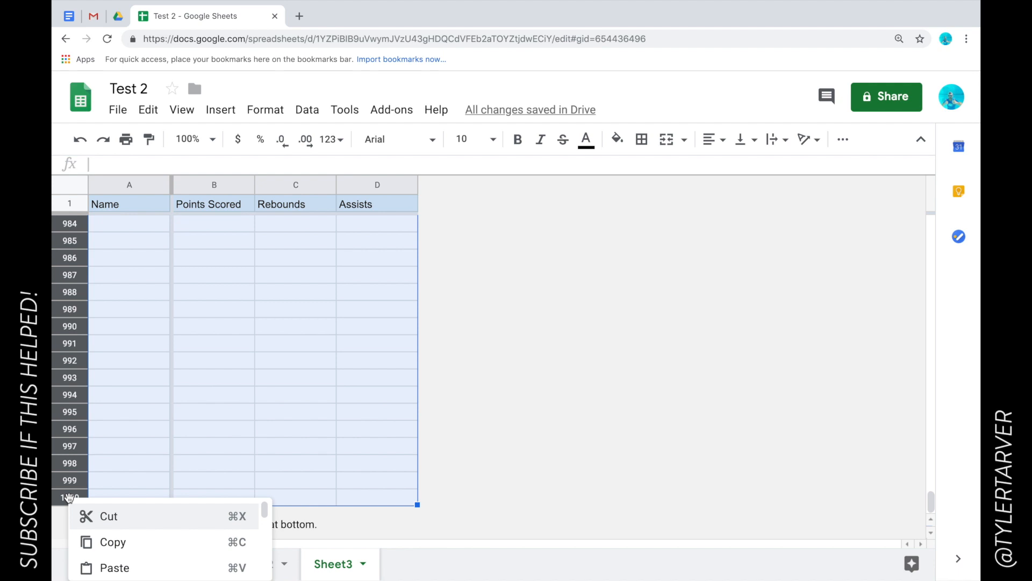
scroll(159, 544, down, 5)
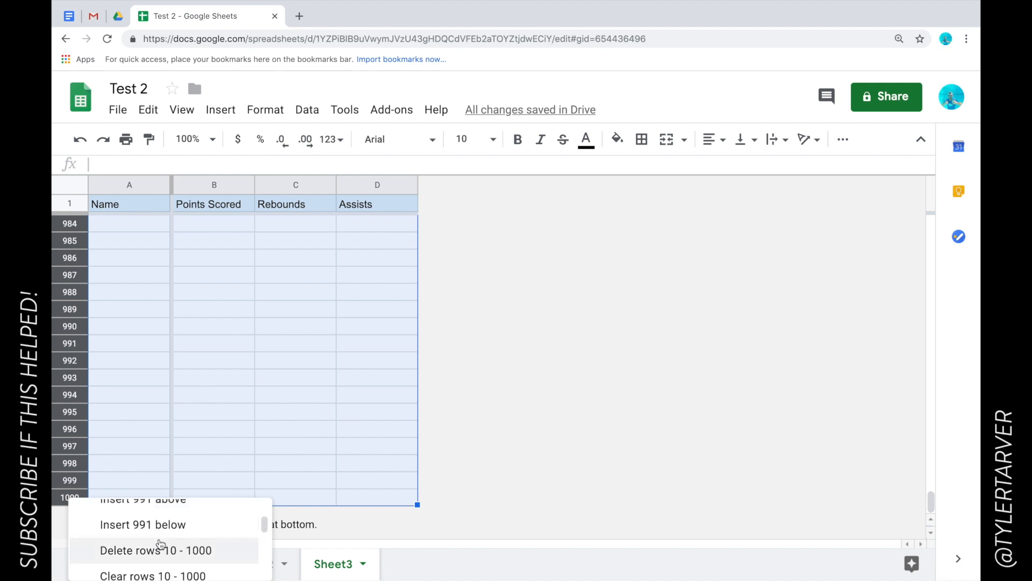
click(160, 548)
click(280, 328)
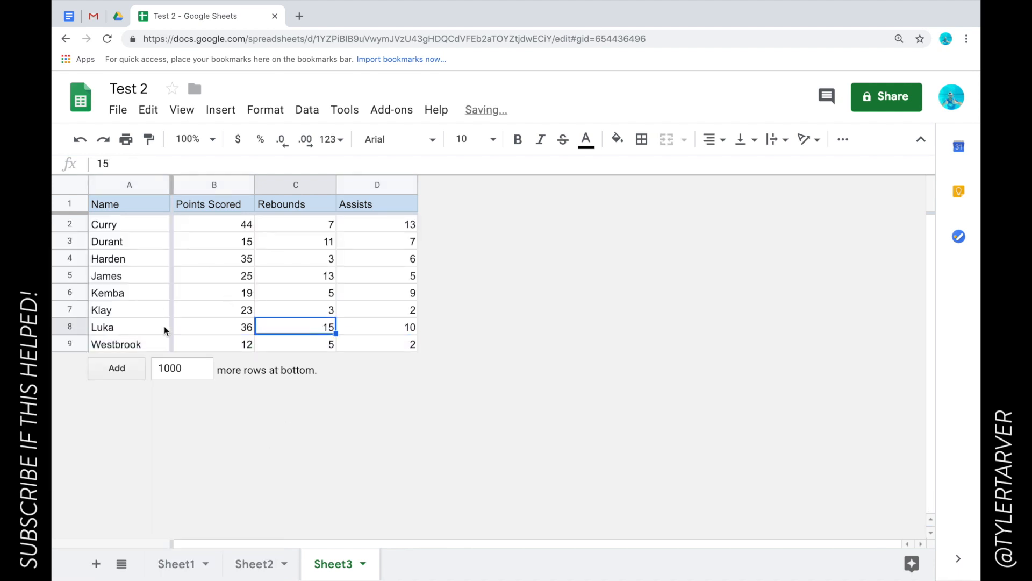
Add 10 blank rows back at the bottom of the sheet.
click(218, 264)
click(228, 312)
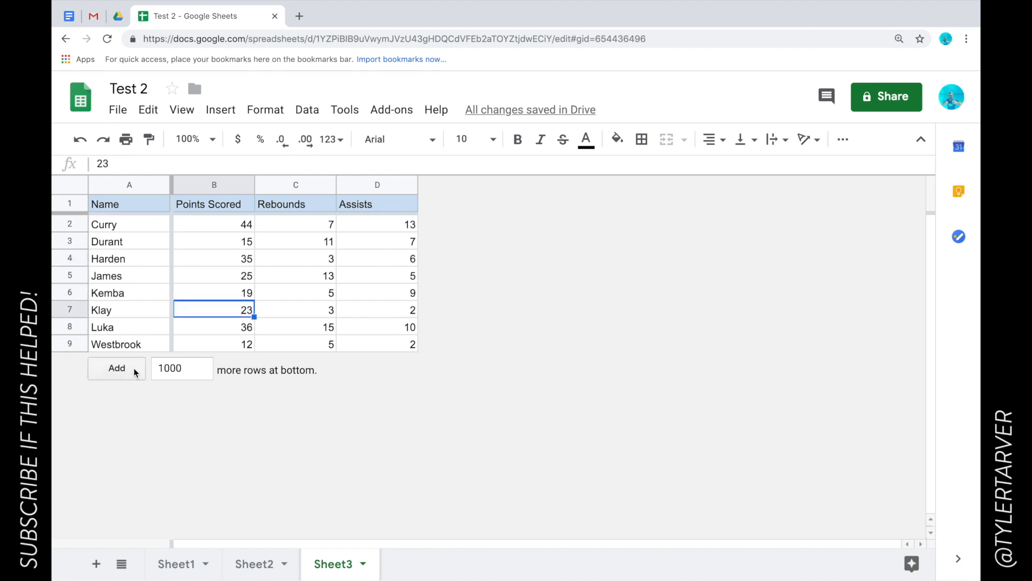
click(194, 367)
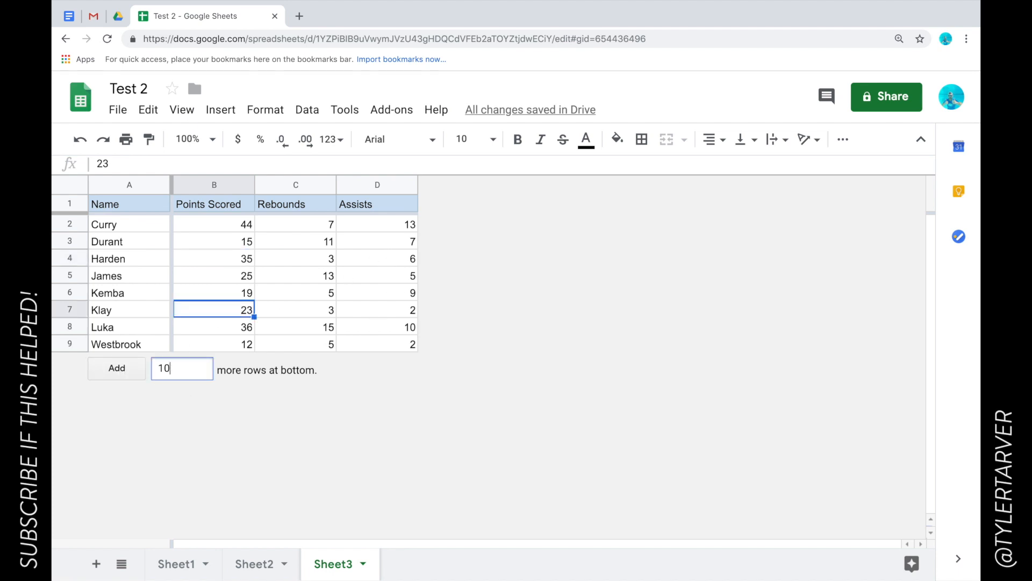
click(105, 376)
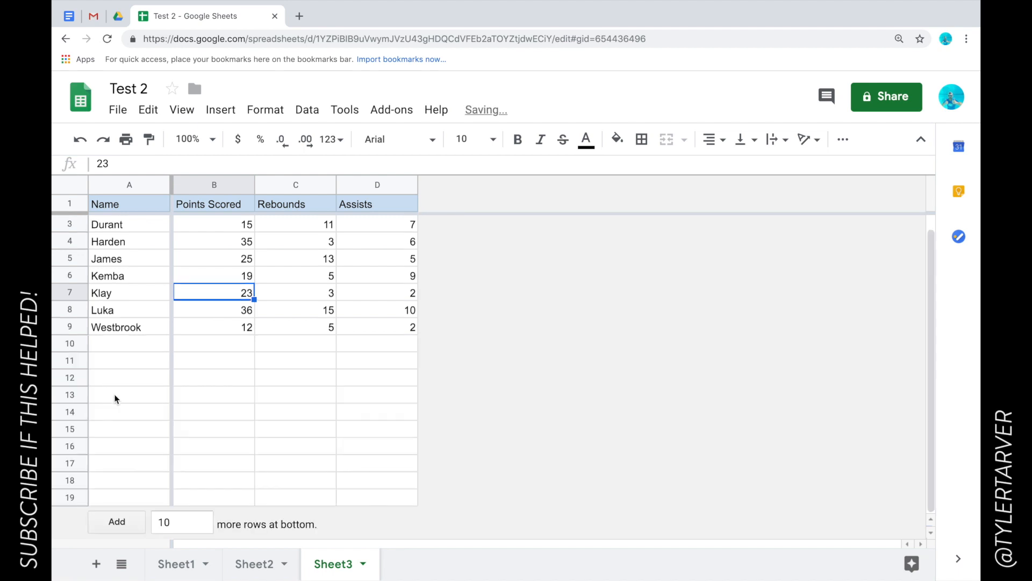
Insert an empty column right of Assists, then undo the insertion.
click(383, 185)
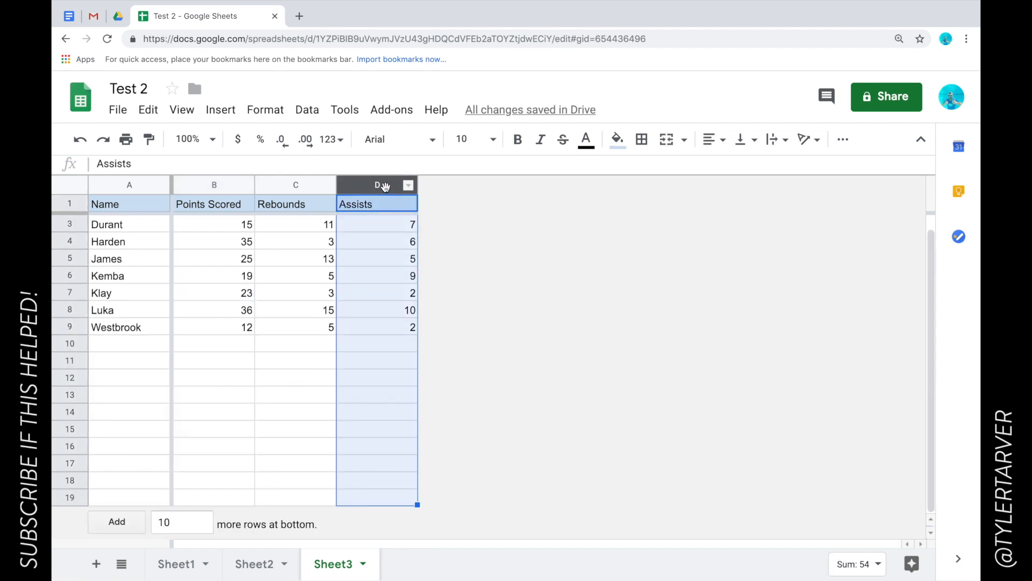
right_click(385, 187)
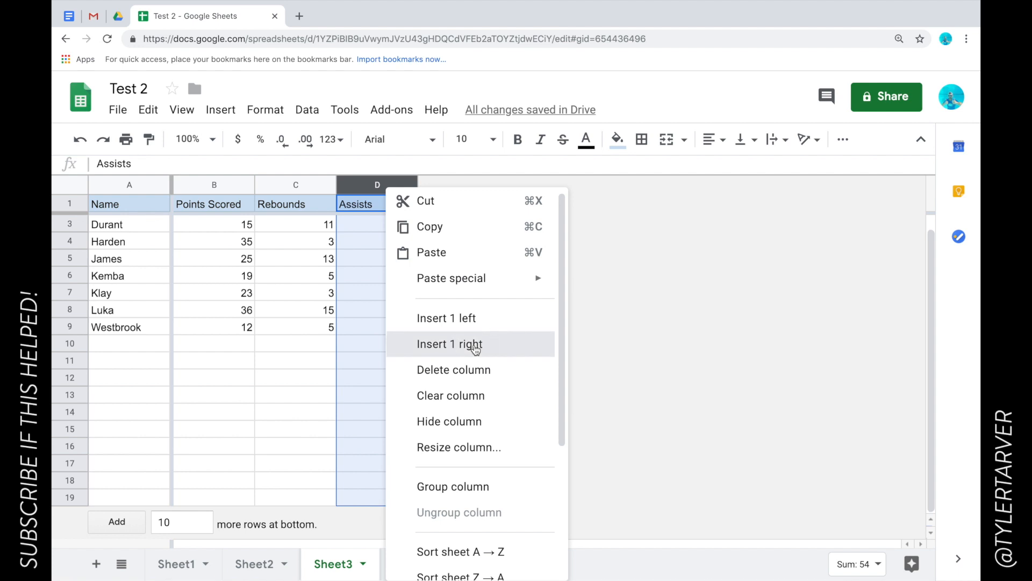
click(438, 342)
click(460, 279)
key(ctrl+z)
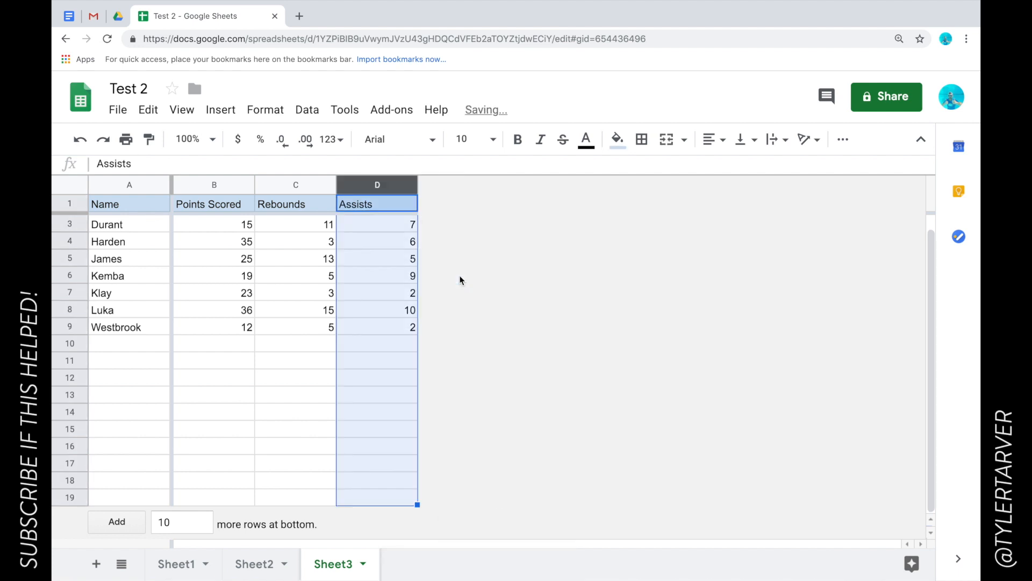
click(345, 291)
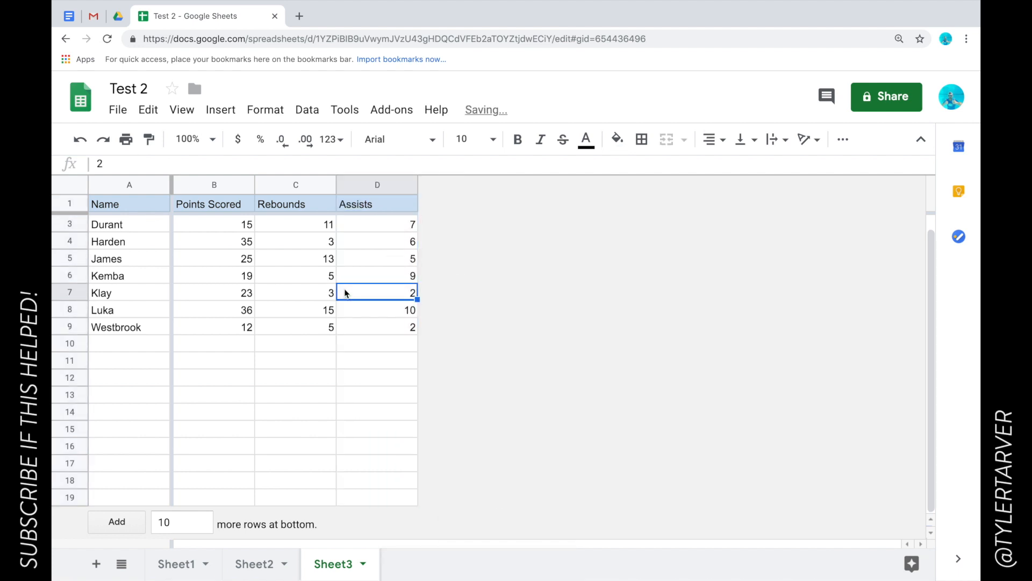
Sort the sheet A→Z by the Name column.
click(128, 185)
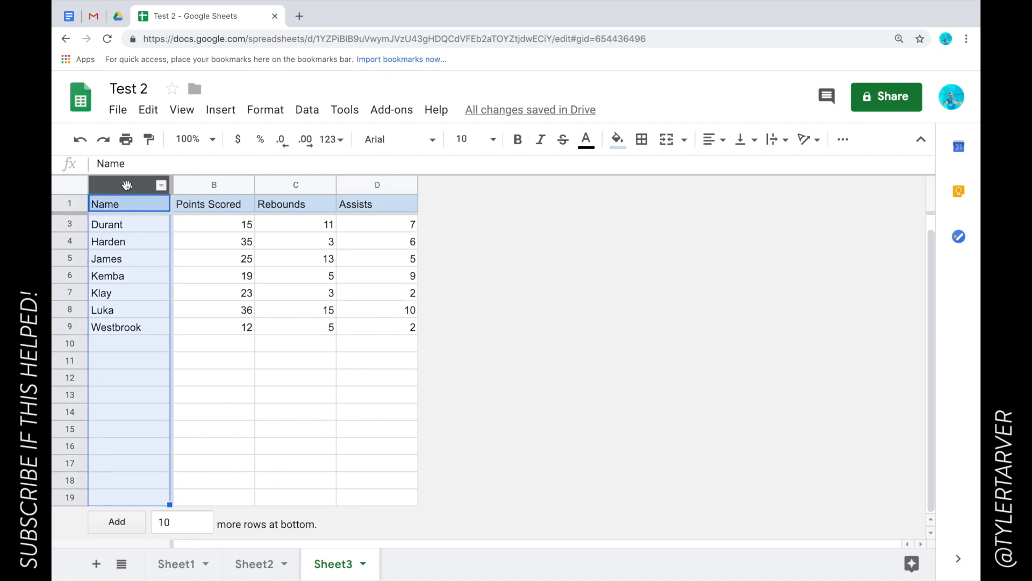
click(162, 185)
scroll(287, 398, down, 3)
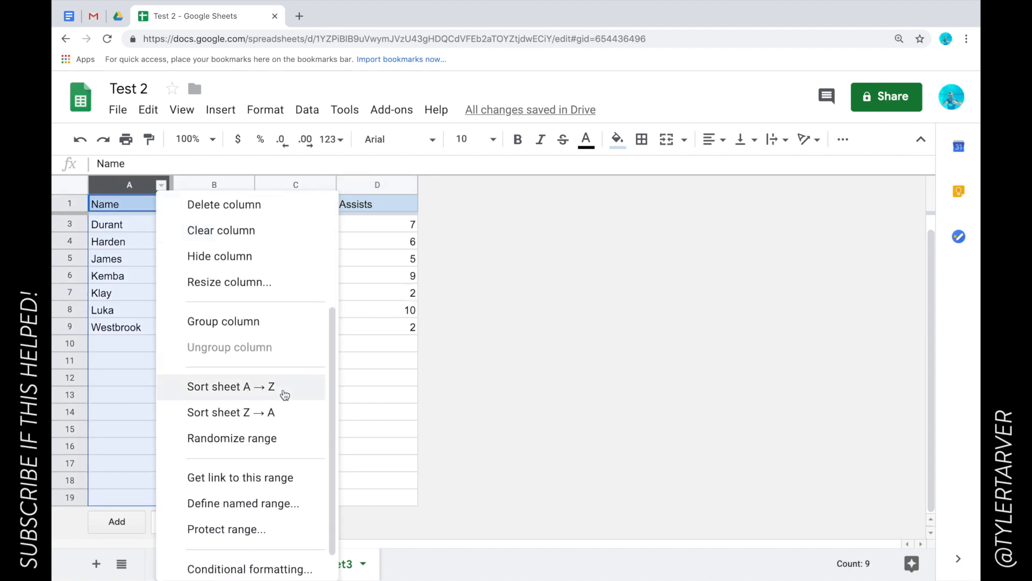
click(284, 390)
click(224, 272)
Sort the sheet A→Z by Points Scored, from Durant's 15 up to Curry's 44.
click(226, 186)
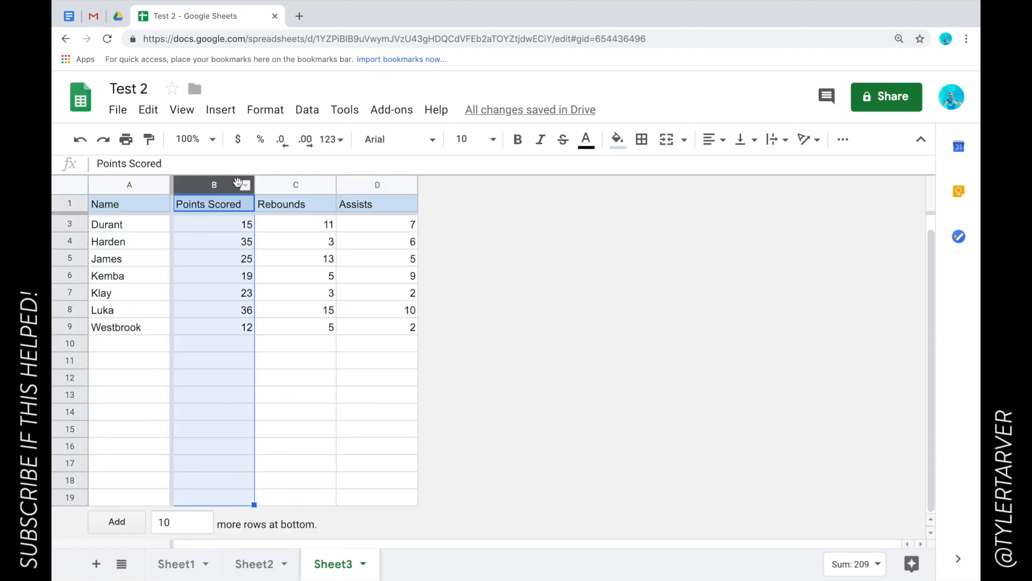
click(245, 185)
scroll(353, 403, down, 3)
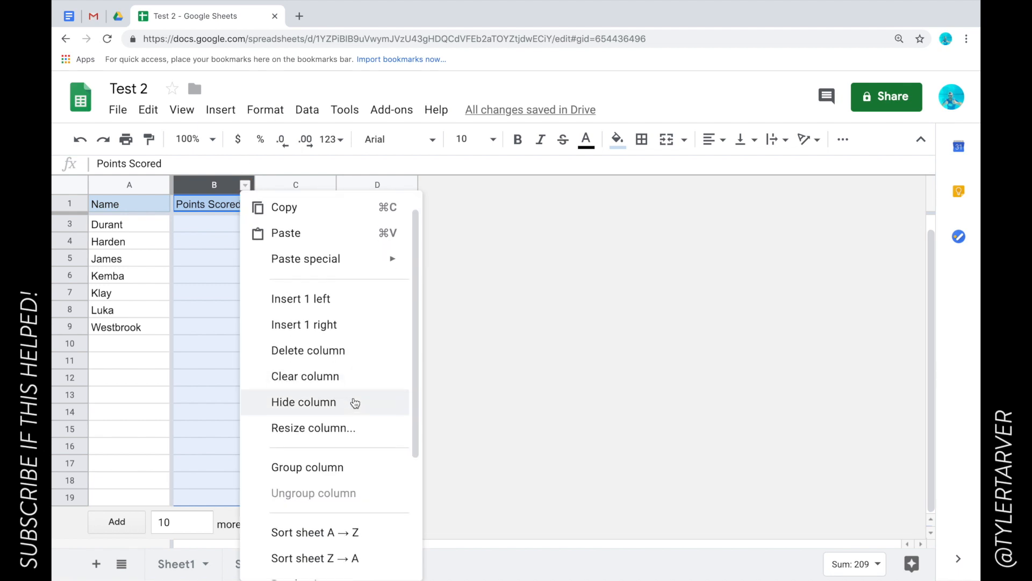
click(348, 438)
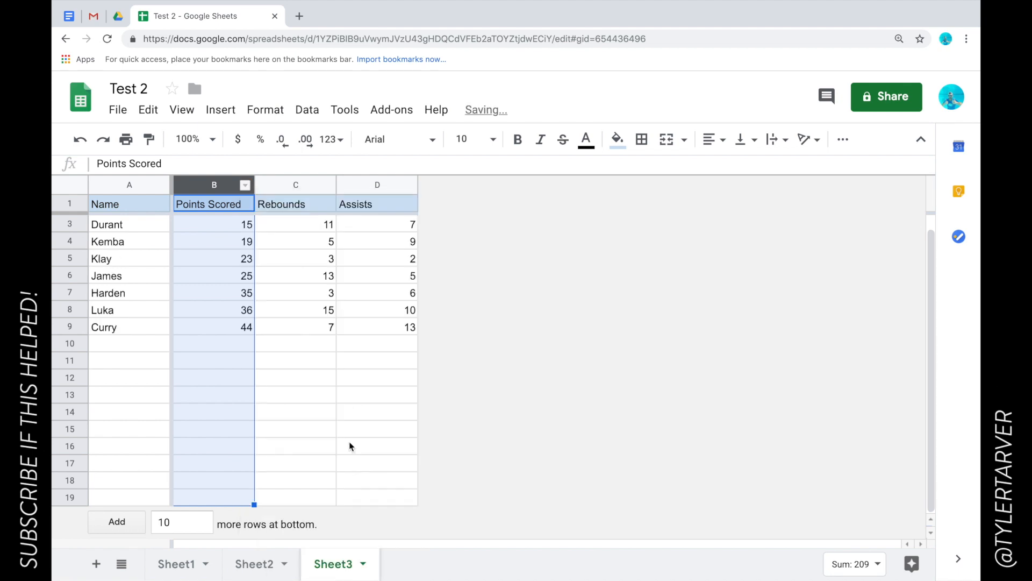
click(221, 241)
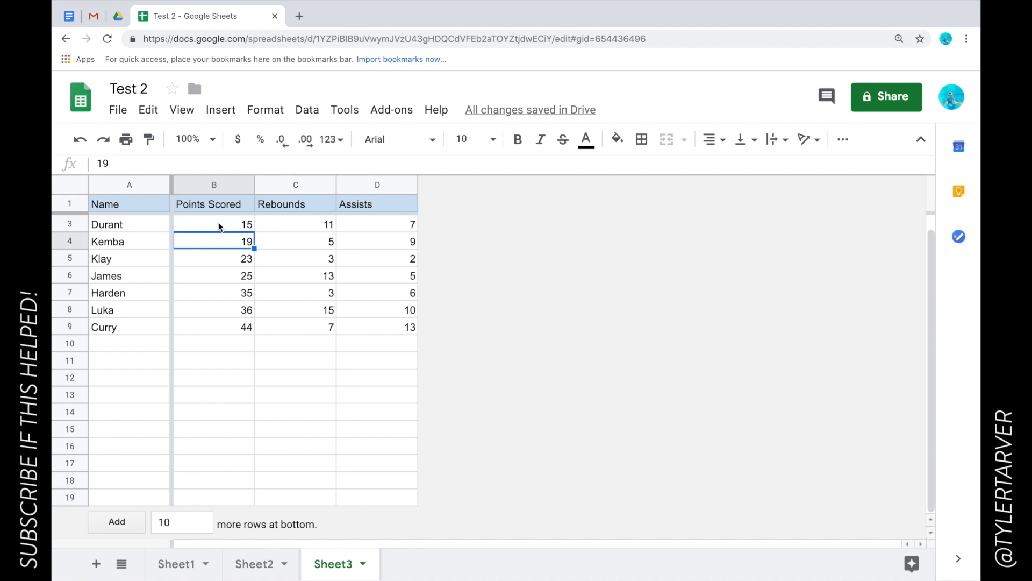
click(225, 327)
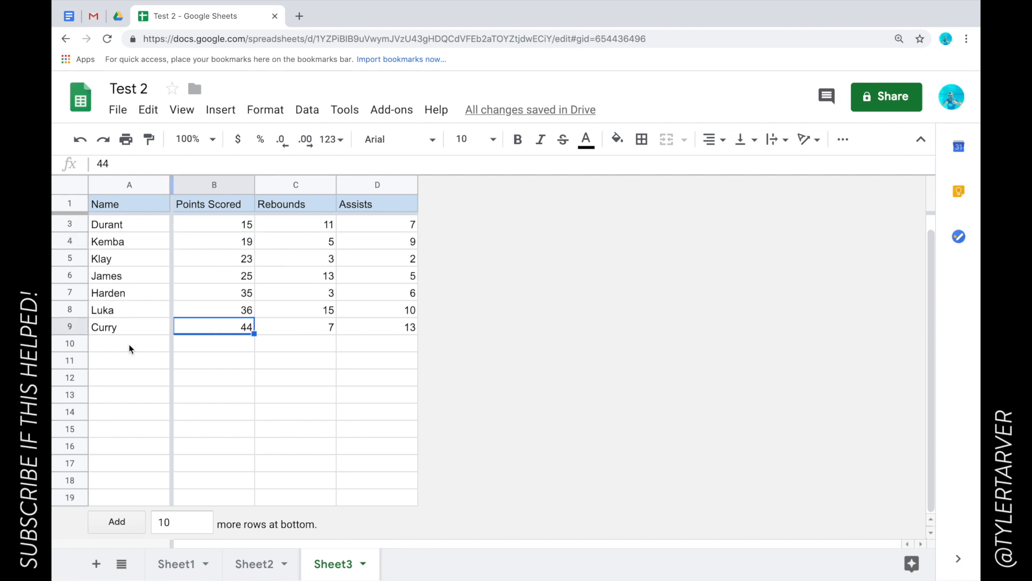
click(69, 328)
Enter the label TOTALS in cell A10.
click(326, 348)
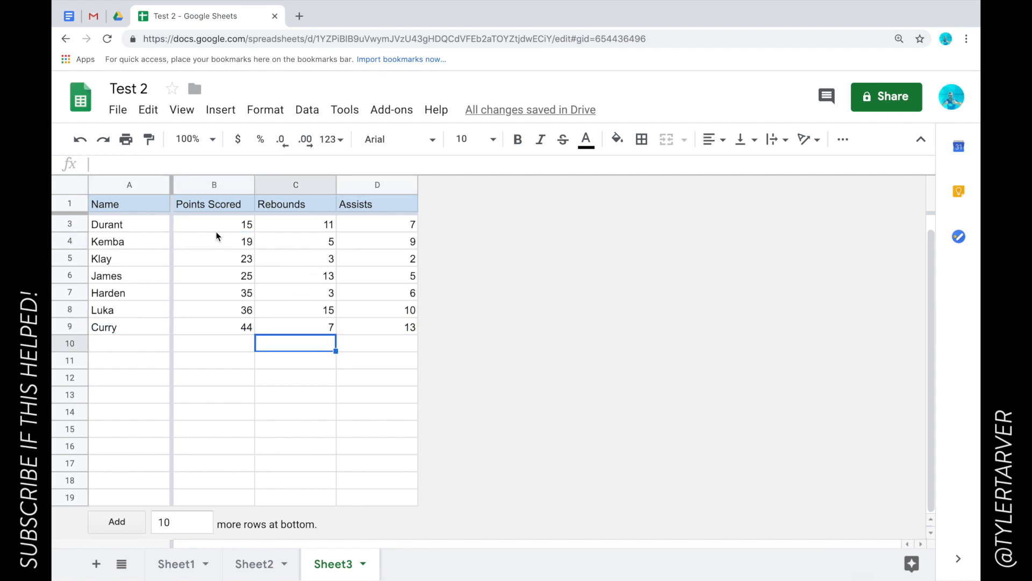
click(135, 344)
text(T)
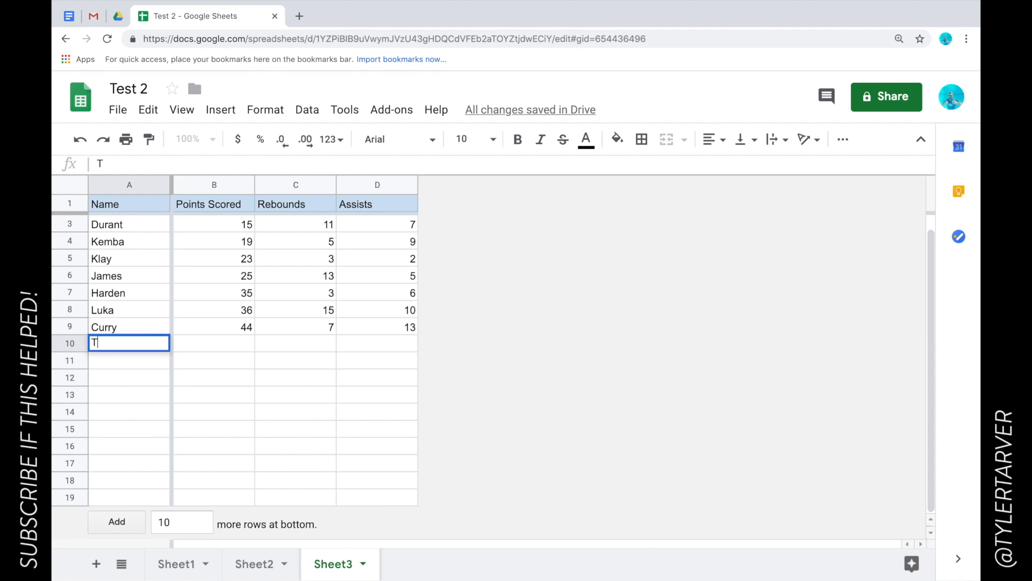
text(OTALS)
key(Return)
Give all of row 10 a light yellow fill.
click(75, 347)
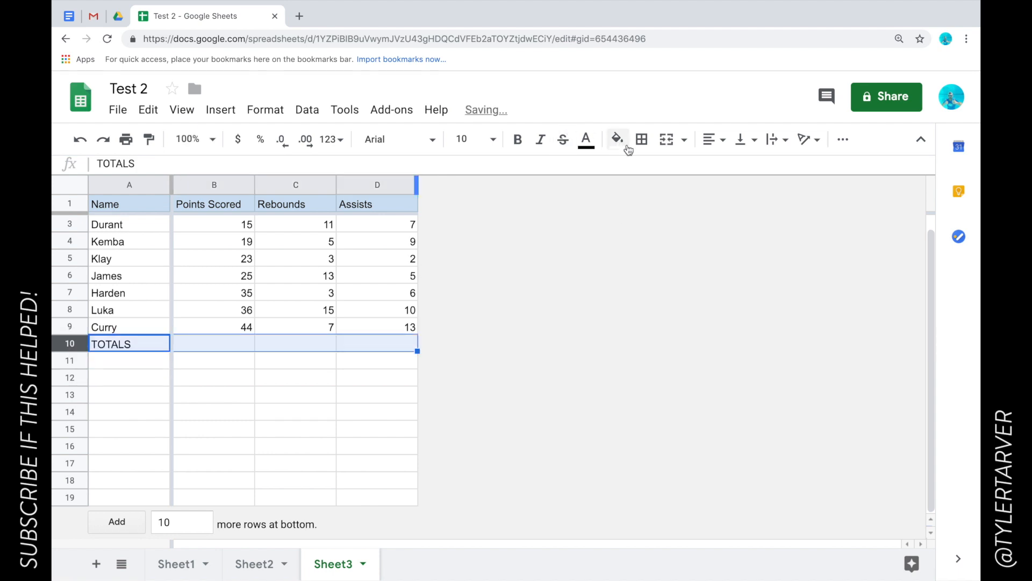
click(617, 140)
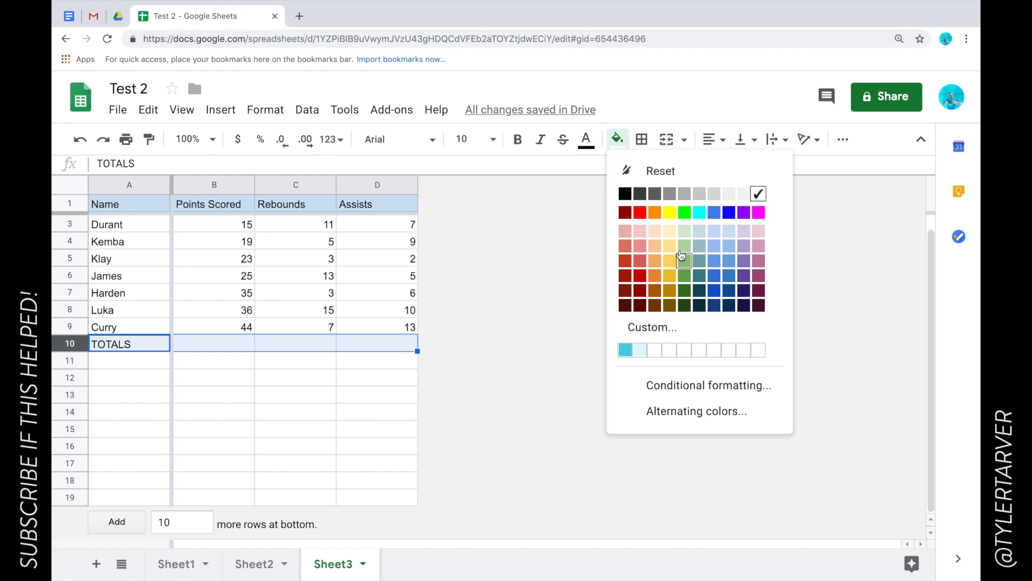
click(673, 235)
click(179, 444)
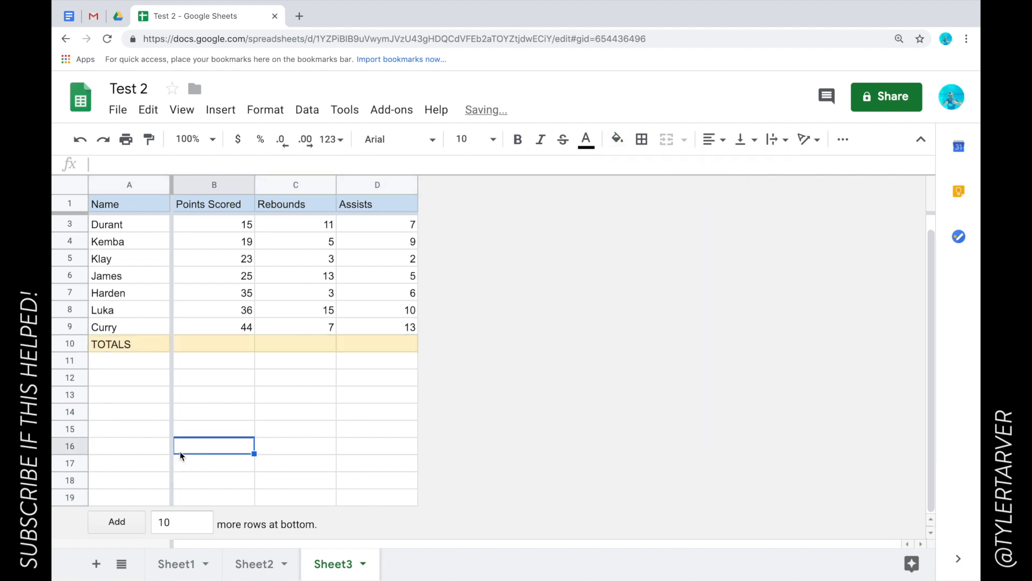
click(223, 225)
Insert a SUM of B3:B9 into B10, totalling 197 points.
drag(234, 227, 235, 325)
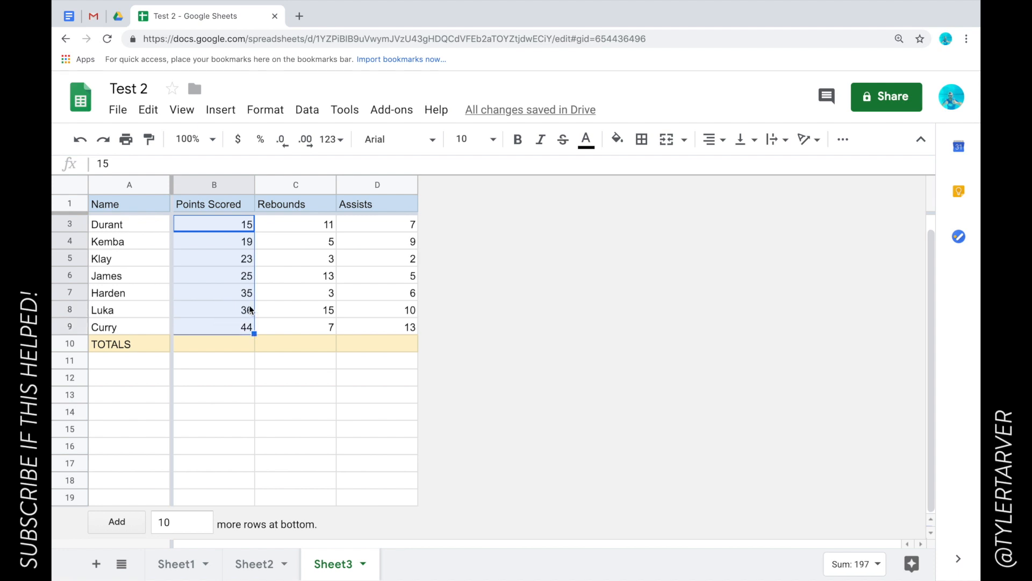
click(843, 140)
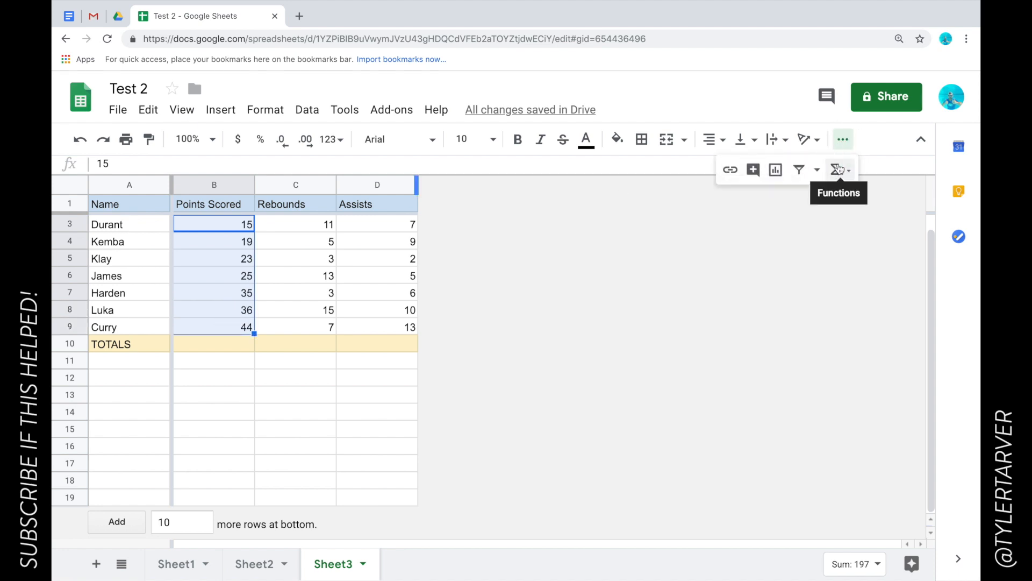
click(838, 169)
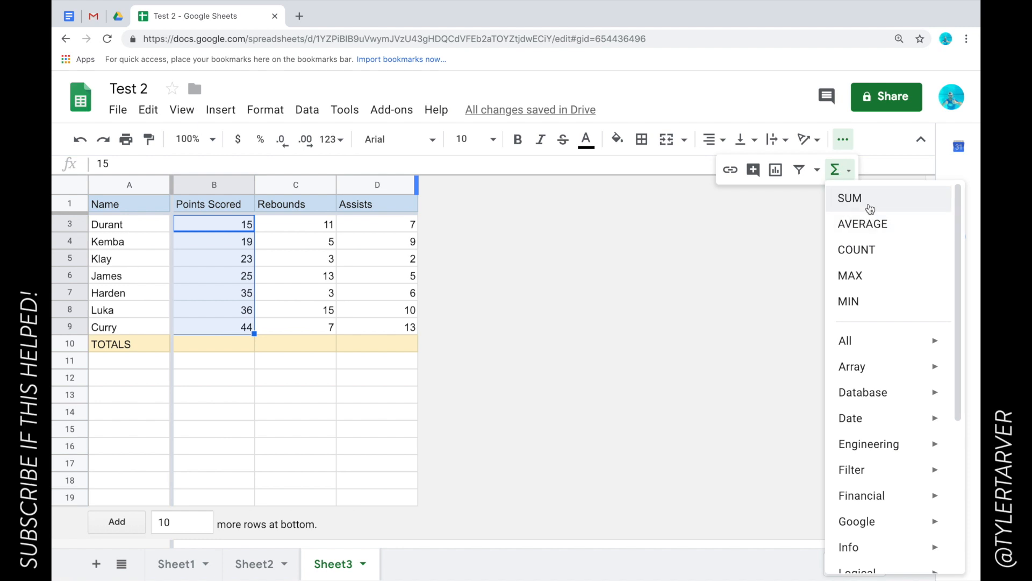
click(870, 208)
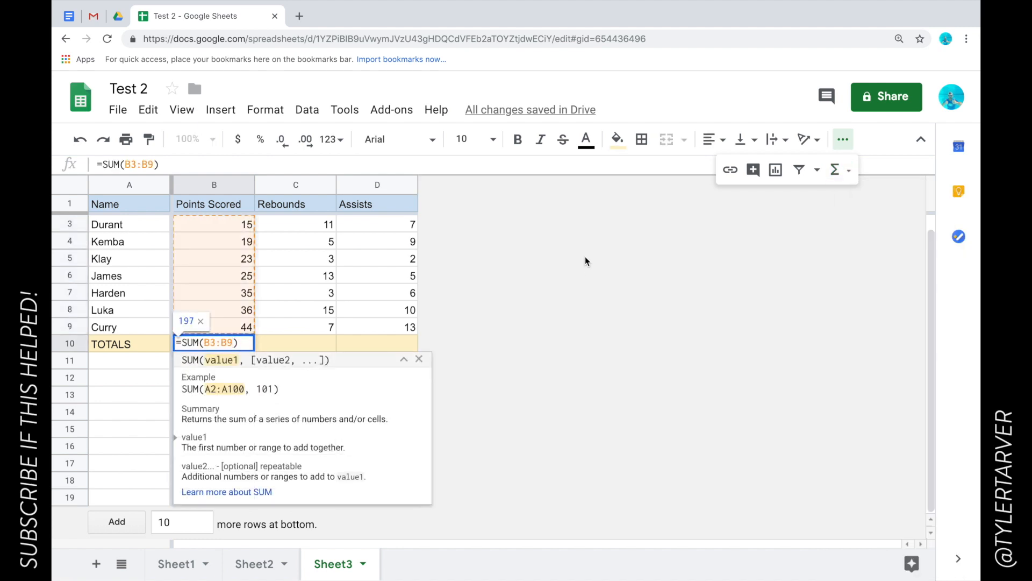
key(Return)
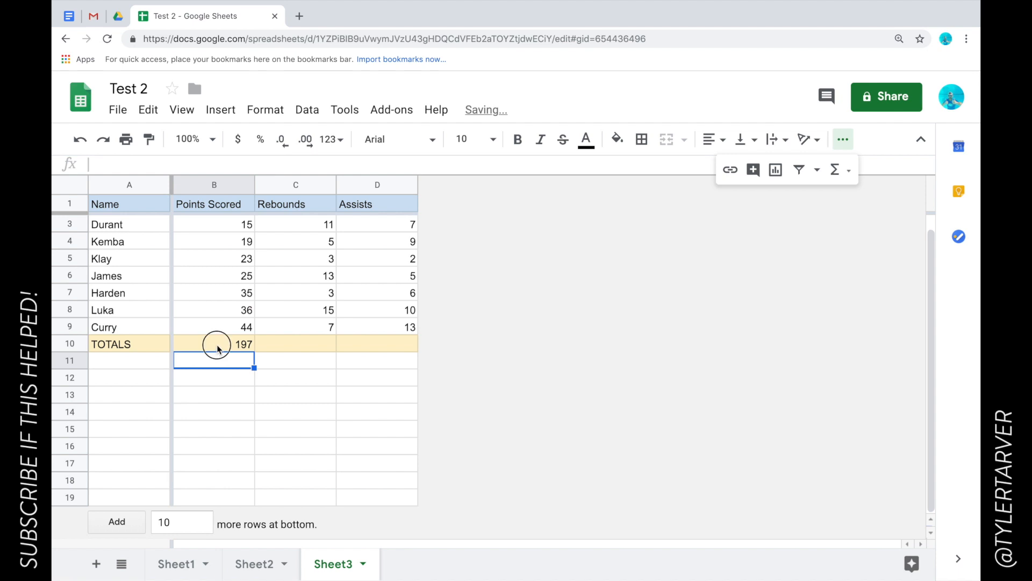
click(218, 346)
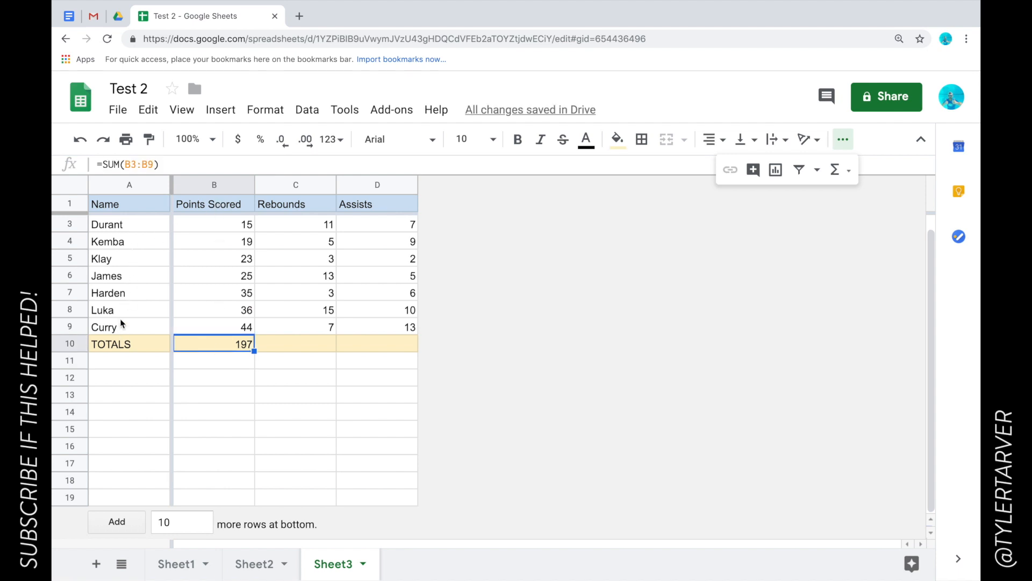
click(234, 376)
Copy B10's SUM formula across to D10, giving 57 rebounds and 52 assists.
click(285, 342)
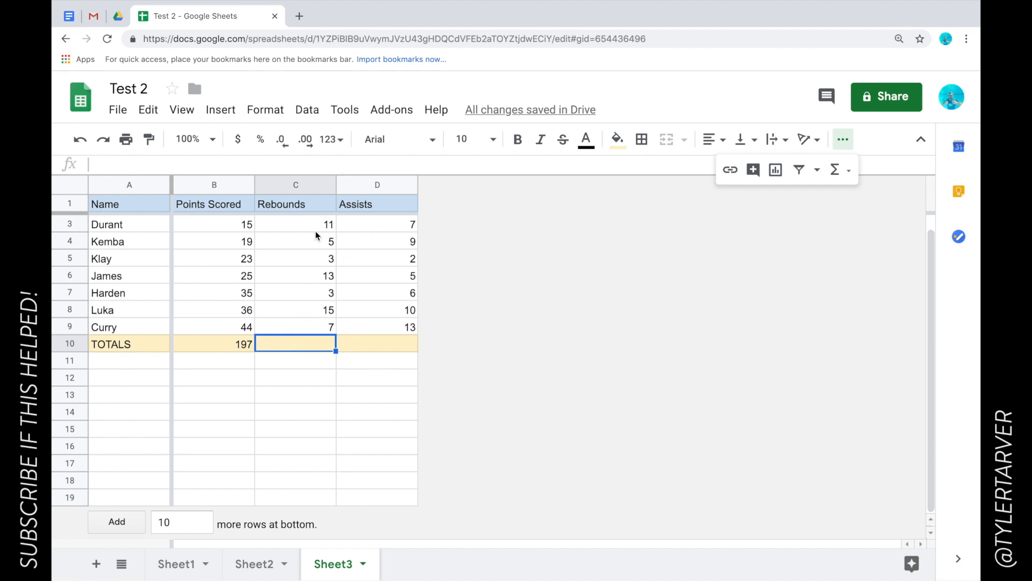
drag(316, 227, 329, 332)
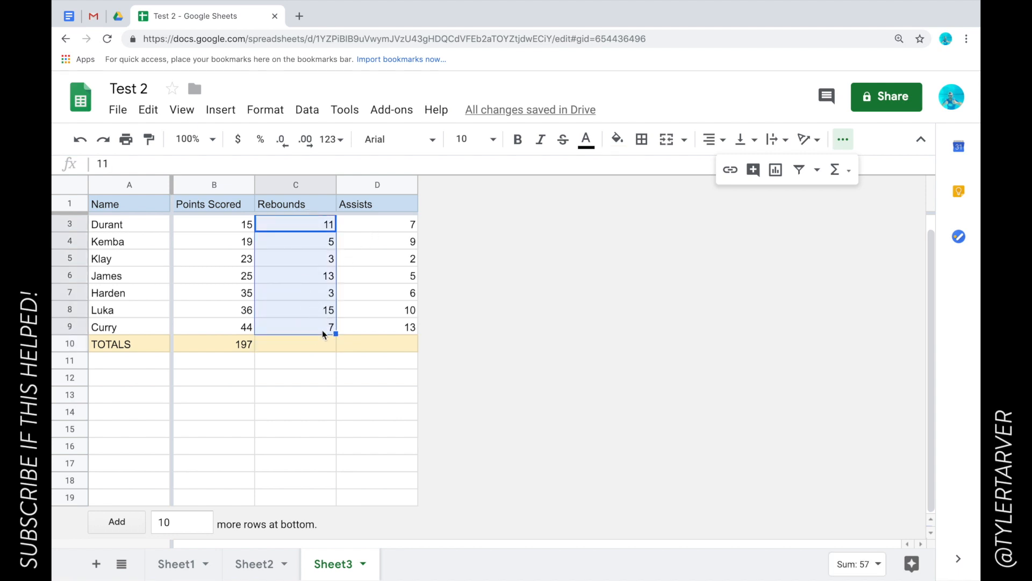
click(341, 346)
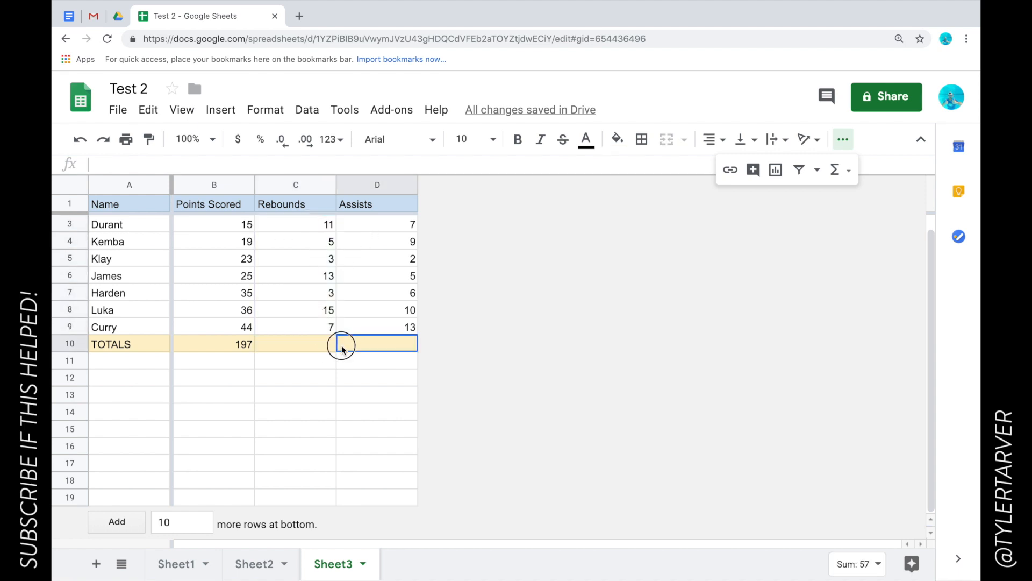
click(245, 346)
drag(253, 351, 345, 352)
click(303, 220)
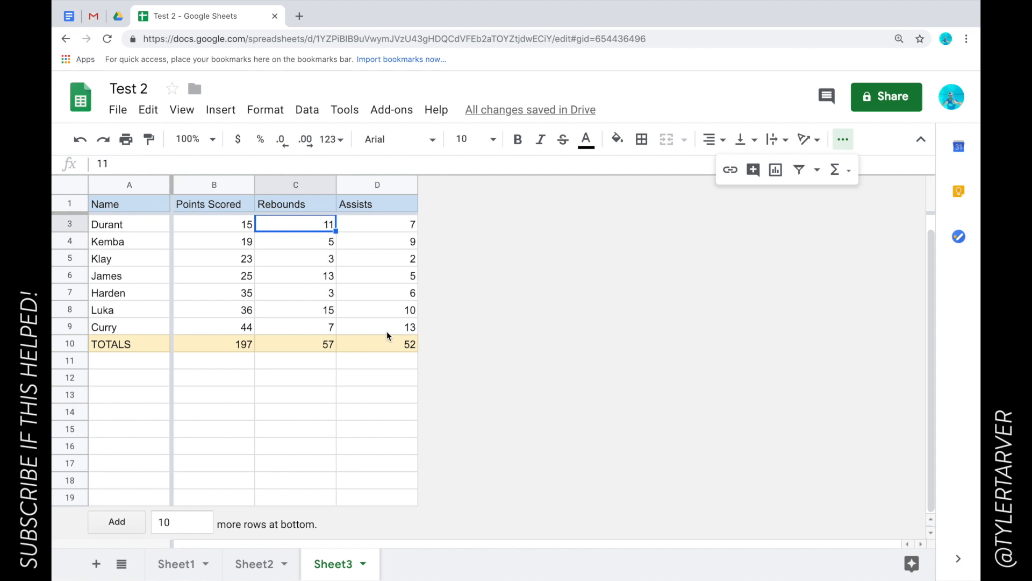
click(376, 369)
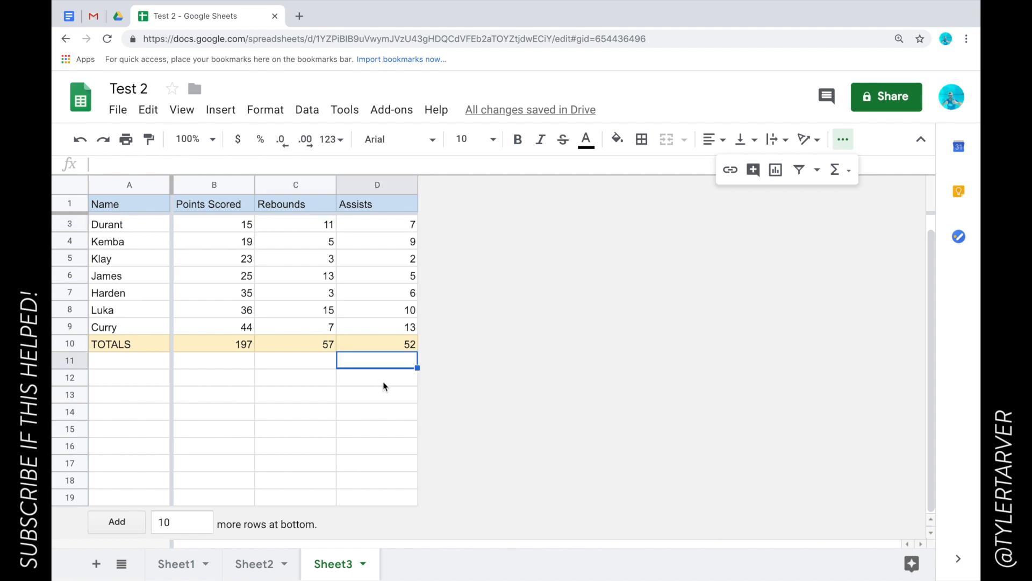
click(383, 383)
Delete the blank rows 11–19 so the sheet ends at the TOTALS row.
click(78, 360)
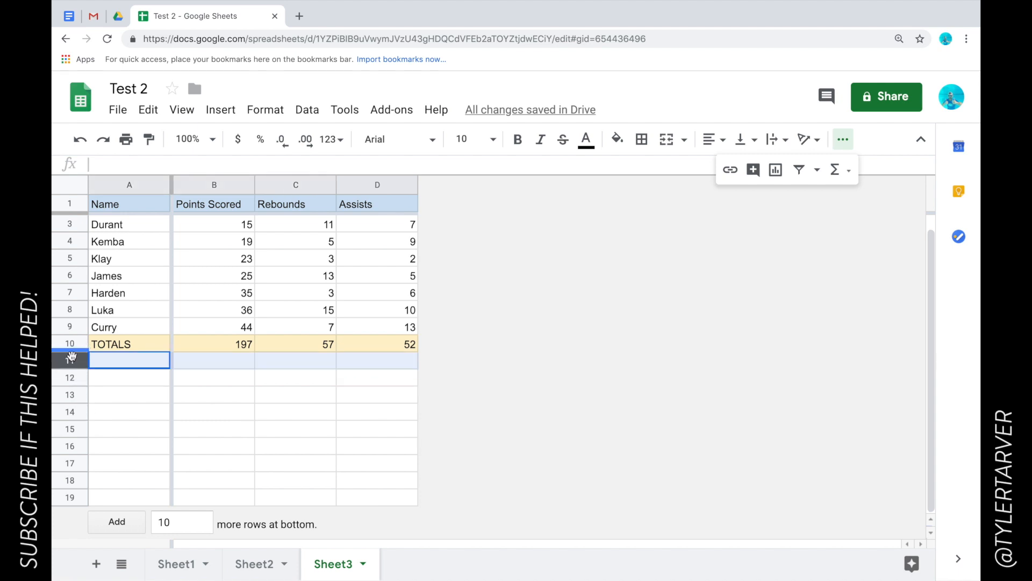
shift+click(79, 490)
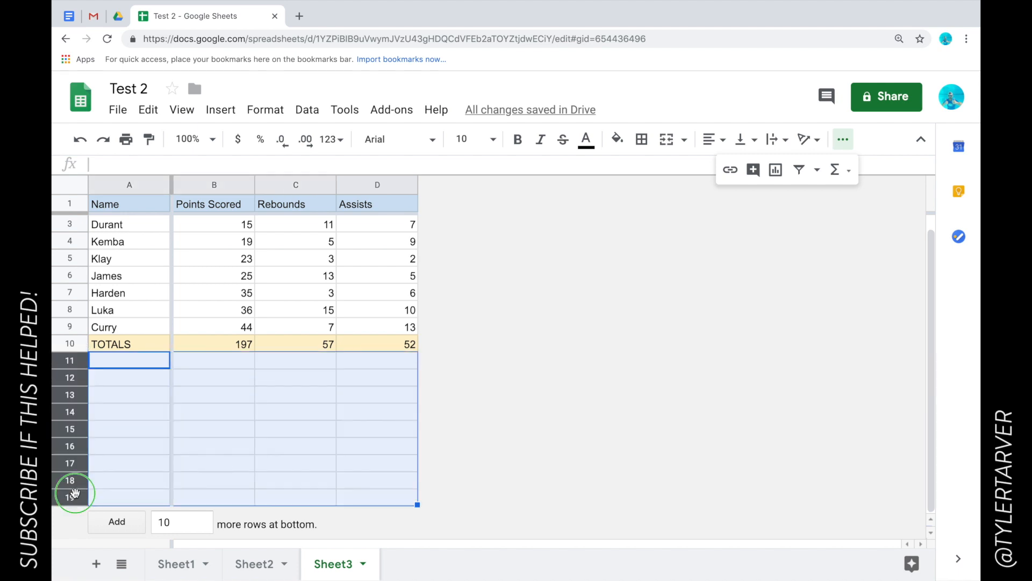
right_click(76, 491)
scroll(123, 508, down, 1)
scroll(124, 508, down, 1)
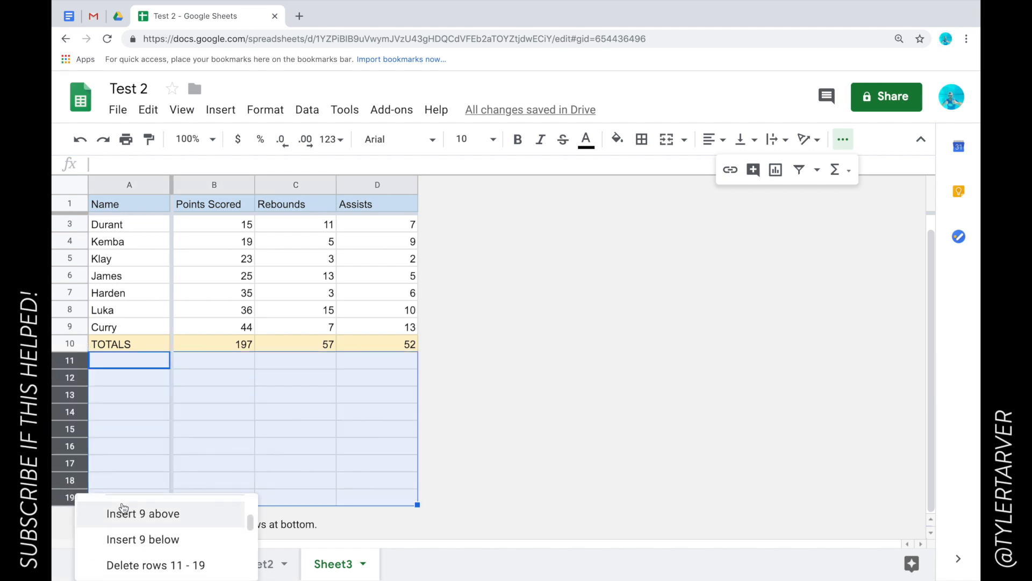
click(128, 565)
click(207, 316)
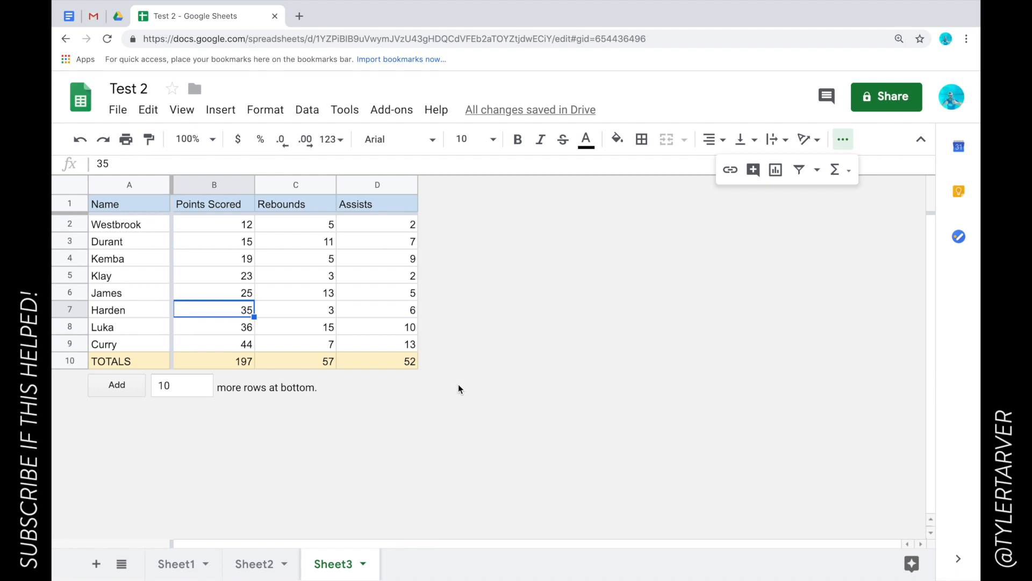
Collapse the toolbar's More (⋯) overflow strip.
click(843, 139)
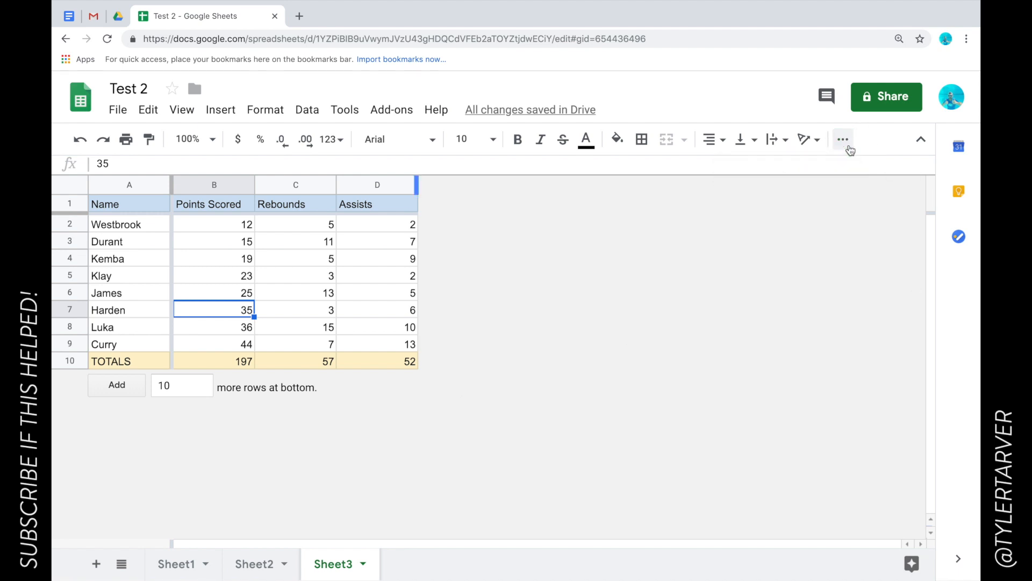